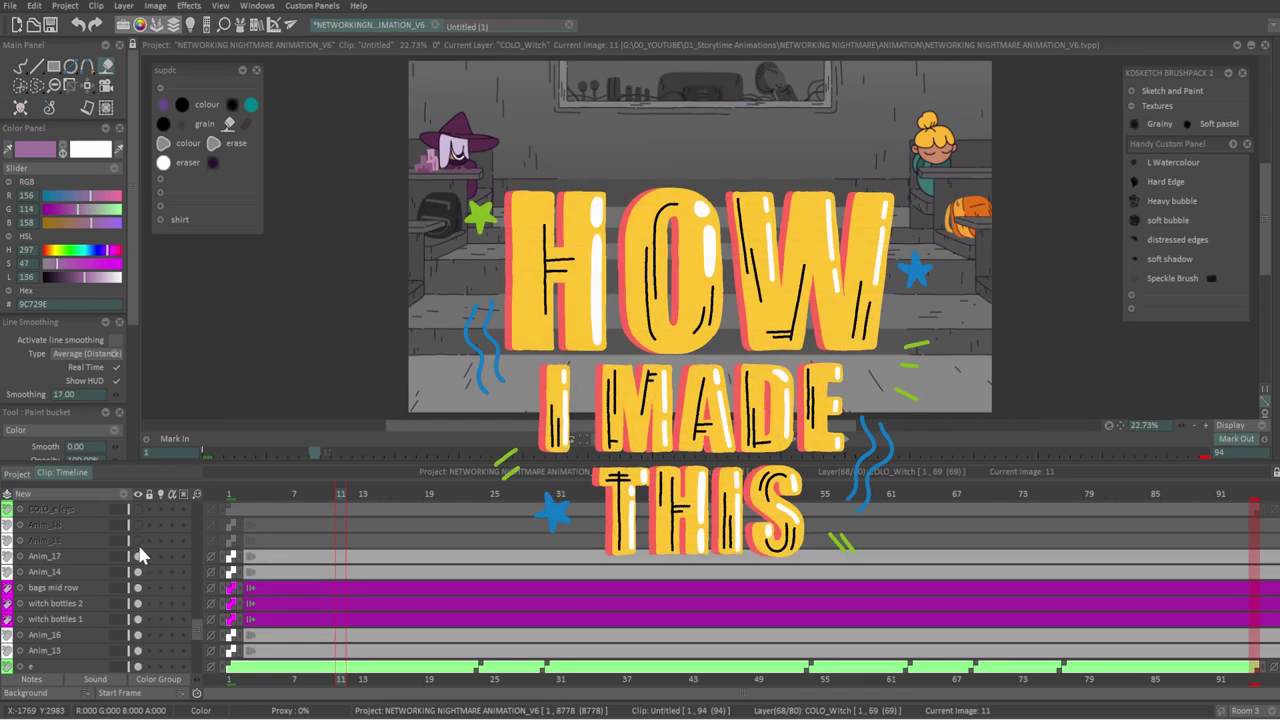
Step: Make the first two characters' eye and body layers visible
{"action": "scroll", "coordinate": [137, 600], "scroll_direction": "up", "scroll_amount": 5}
{"action": "left_click_drag", "start_coordinate": [137, 646], "coordinate": [137, 520]}
{"action": "scroll", "coordinate": [137, 525], "scroll_direction": "up", "scroll_amount": 5}
{"action": "left_click_drag", "start_coordinate": [138, 610], "coordinate": [137, 522]}
Step: Show the remaining student and blue lighting overlay layers, then scrub the frames to preview
{"action": "scroll", "coordinate": [137, 525], "scroll_direction": "up", "scroll_amount": 5}
{"action": "scroll", "coordinate": [137, 525], "scroll_direction": "up", "scroll_amount": 5}
{"action": "left_click_drag", "start_coordinate": [137, 626], "coordinate": [137, 522]}
{"action": "scroll", "coordinate": [137, 525], "scroll_direction": "up", "scroll_amount": 5}
{"action": "left_click_drag", "start_coordinate": [138, 615], "coordinate": [140, 524]}
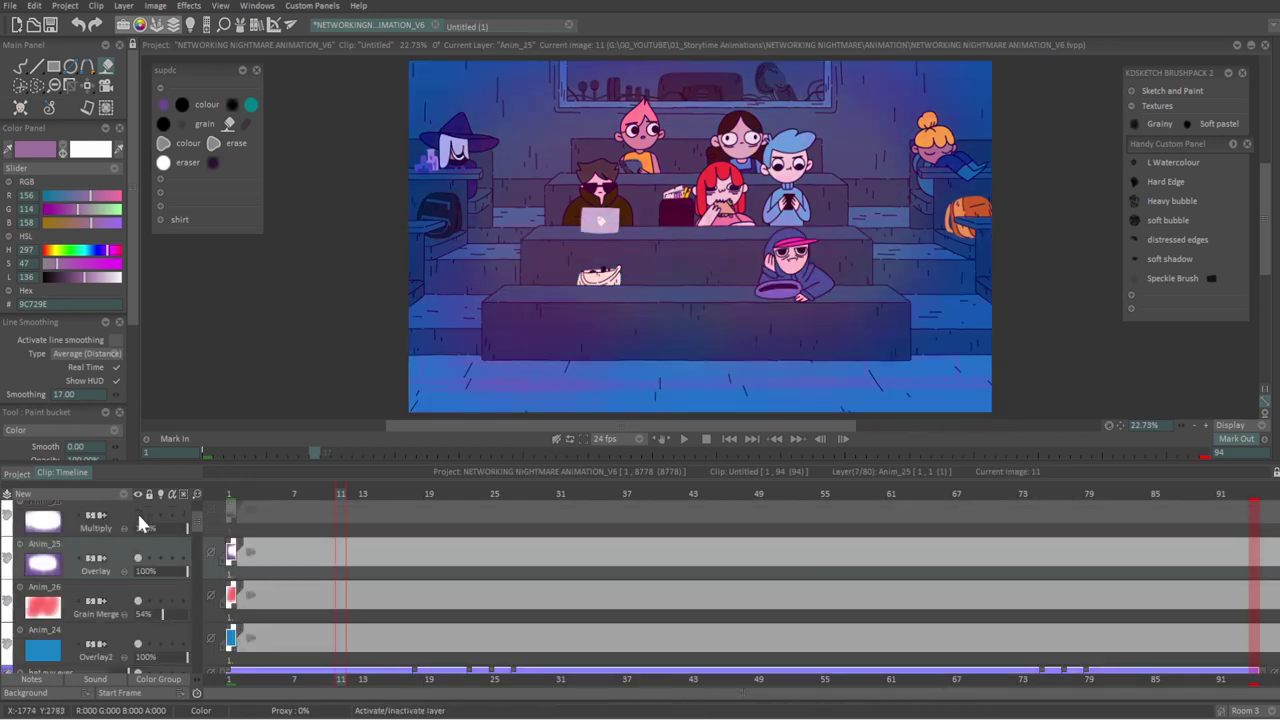
{"action": "scroll", "coordinate": [140, 524], "scroll_direction": "up", "scroll_amount": 5}
{"action": "left_click_drag", "start_coordinate": [138, 572], "coordinate": [137, 507]}
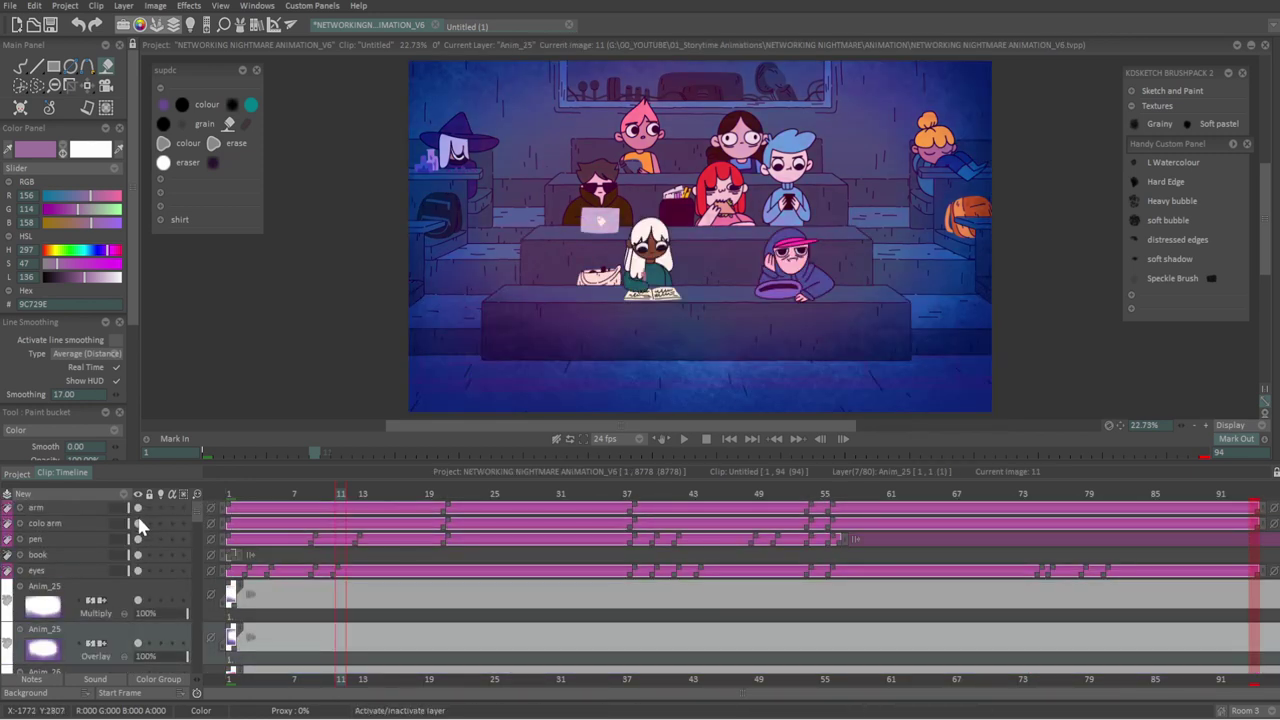
{"action": "key", "text": "Right"}
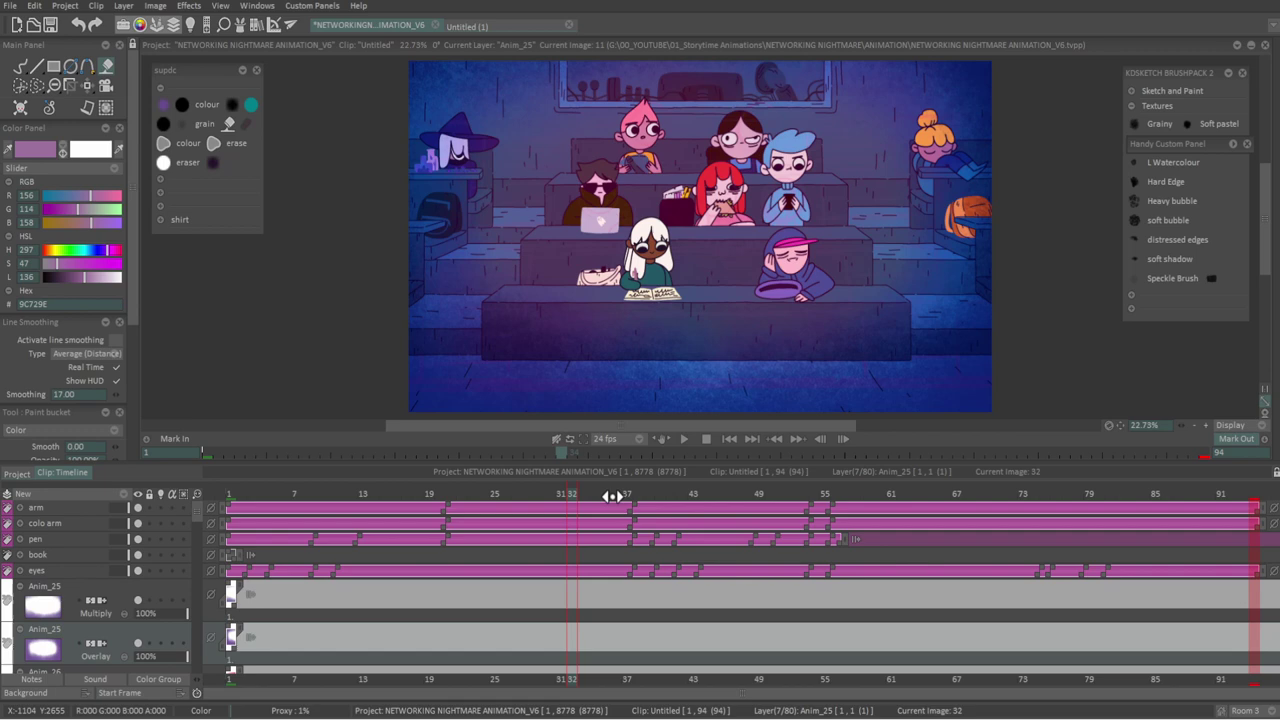
{"action": "left_click_drag", "start_coordinate": [610, 496], "coordinate": [891, 497]}
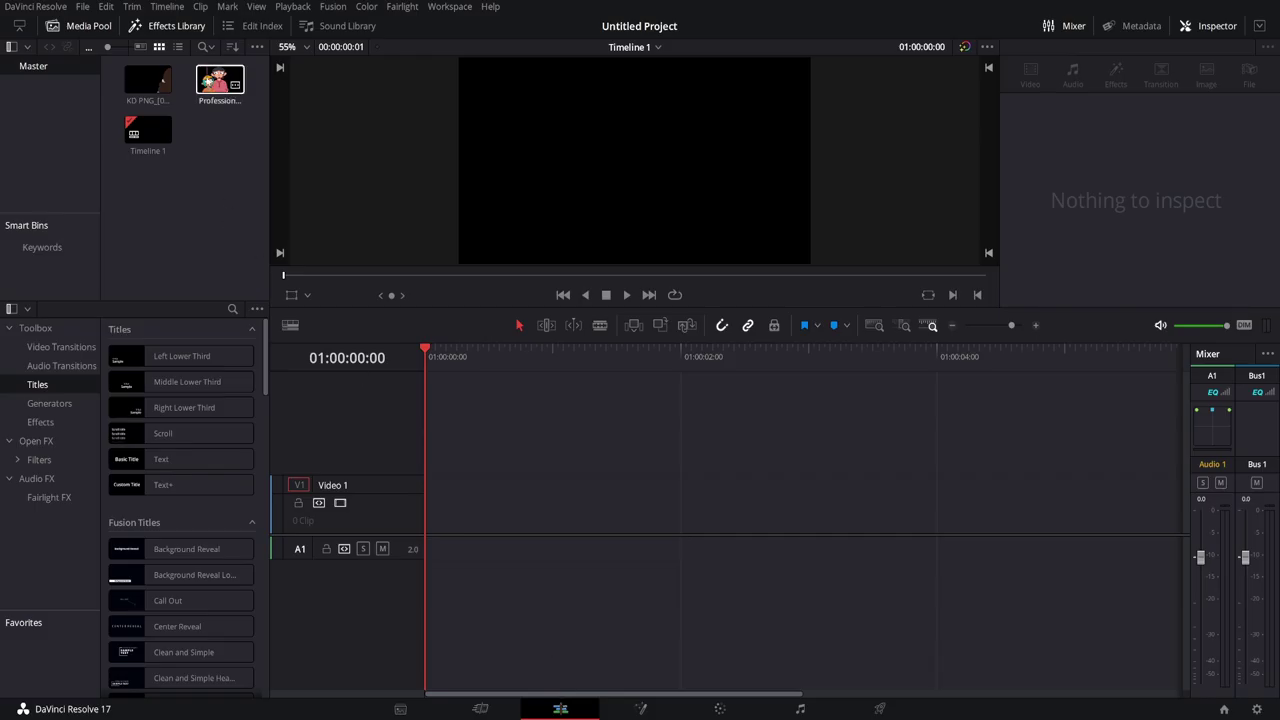
Step: Place the character animation clips one track up with the Shot 8 BG background underneath
{"action": "left_click_drag", "start_coordinate": [210, 78], "coordinate": [446, 495]}
{"action": "left_click_drag", "start_coordinate": [996, 519], "coordinate": [741, 410]}
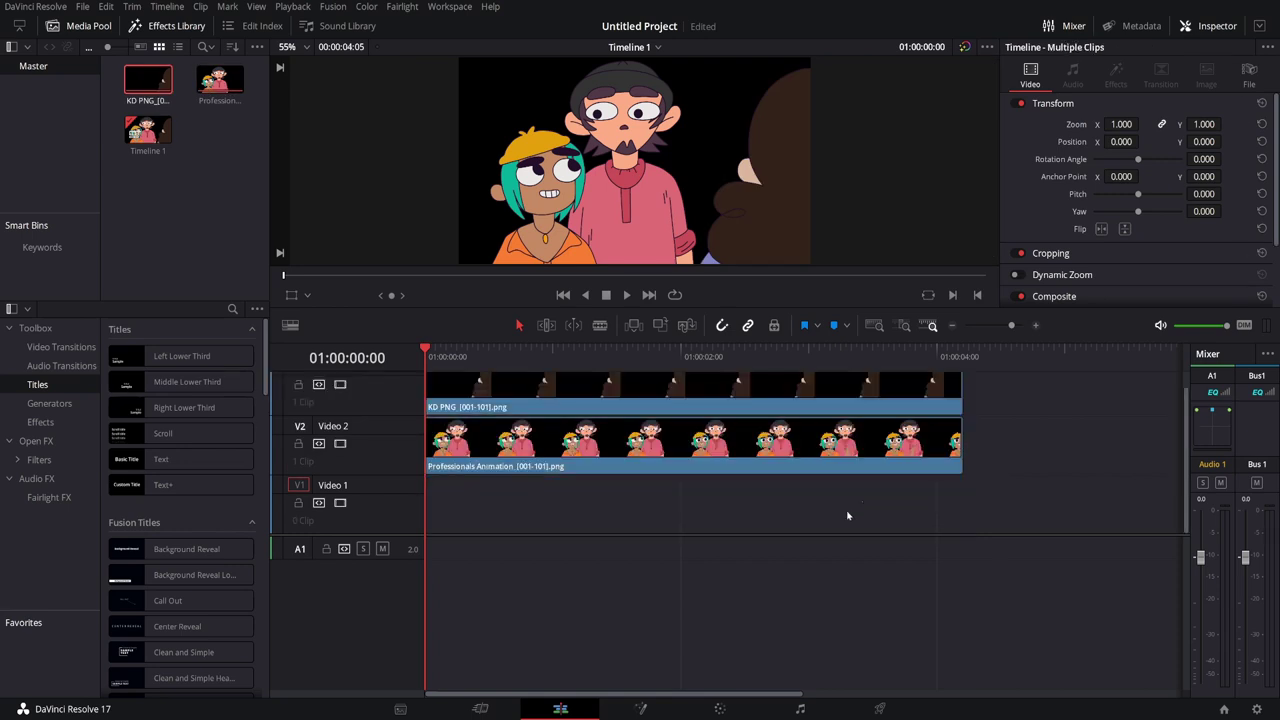
{"action": "left_click_drag", "start_coordinate": [847, 516], "coordinate": [962, 500]}
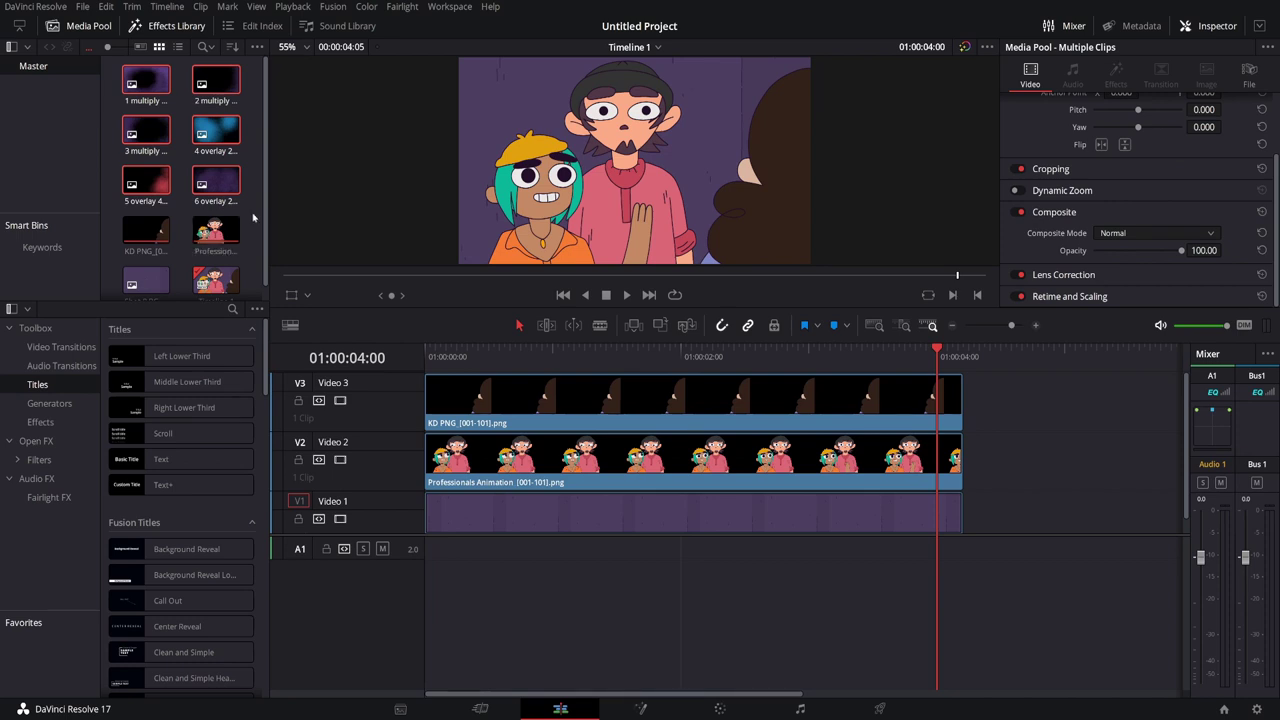
Step: Add the 1 multiply 30% and 4 overlay 20% textures above the characters with reduced opacities
{"action": "left_click_drag", "start_coordinate": [146, 80], "coordinate": [465, 405]}
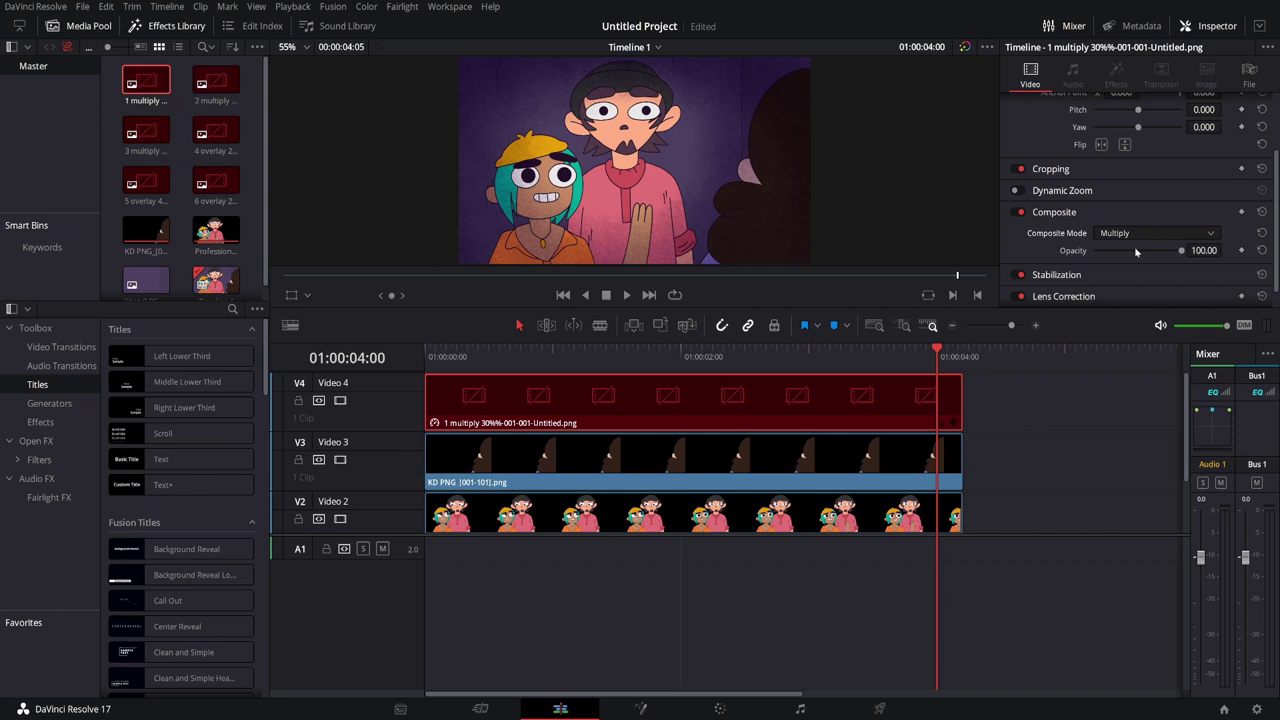
{"action": "left_click", "coordinate": [1134, 252]}
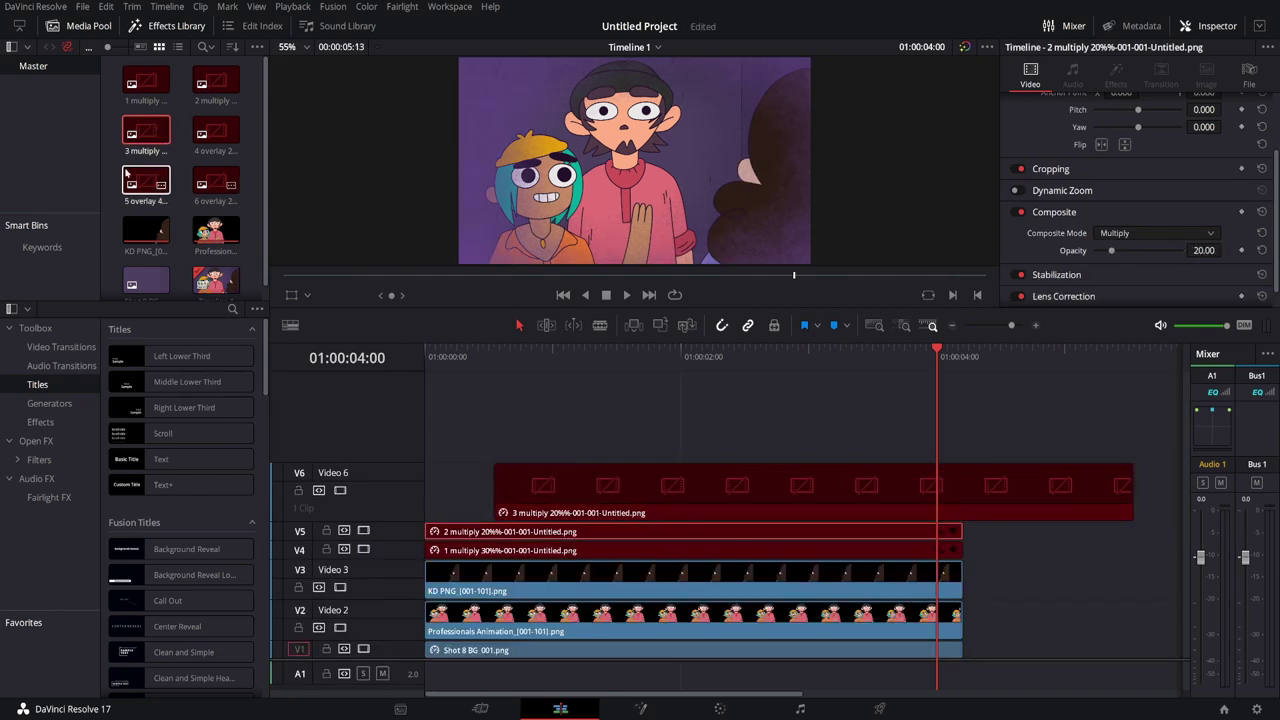
{"action": "left_click_drag", "start_coordinate": [216, 131], "coordinate": [492, 533]}
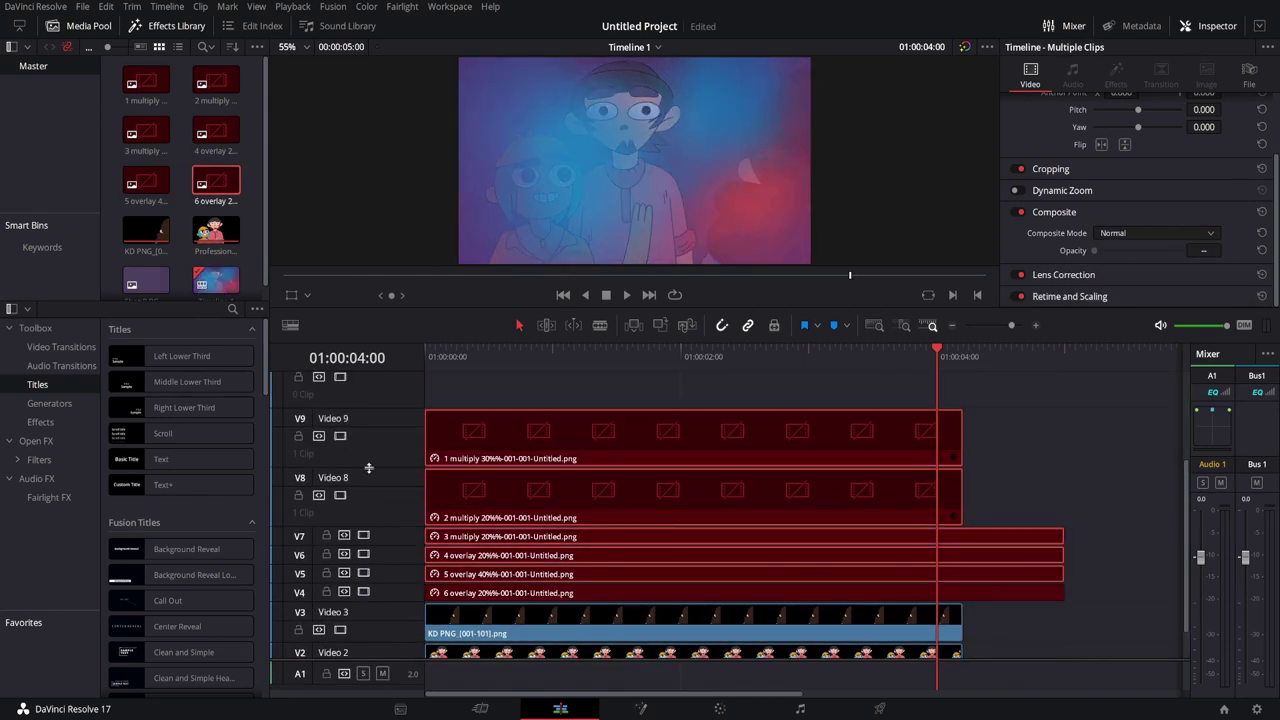
{"action": "left_click_drag", "start_coordinate": [369, 468], "coordinate": [385, 573]}
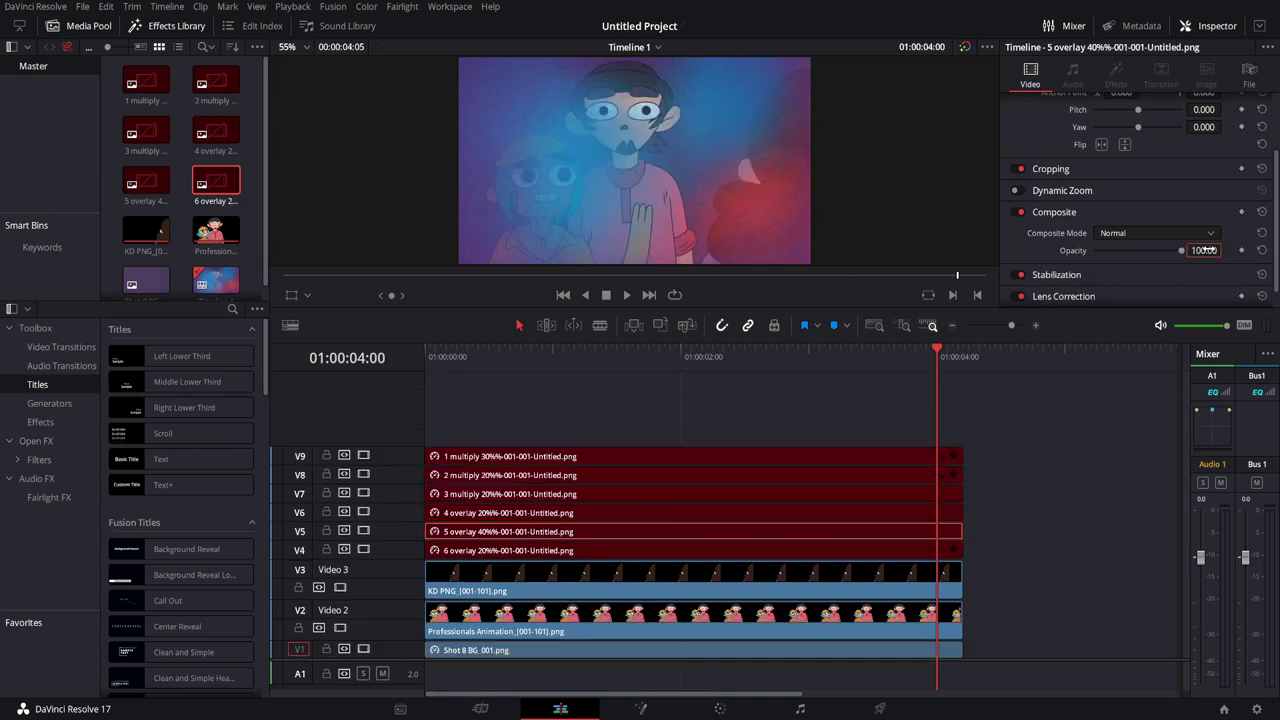
{"action": "key", "text": "Return"}
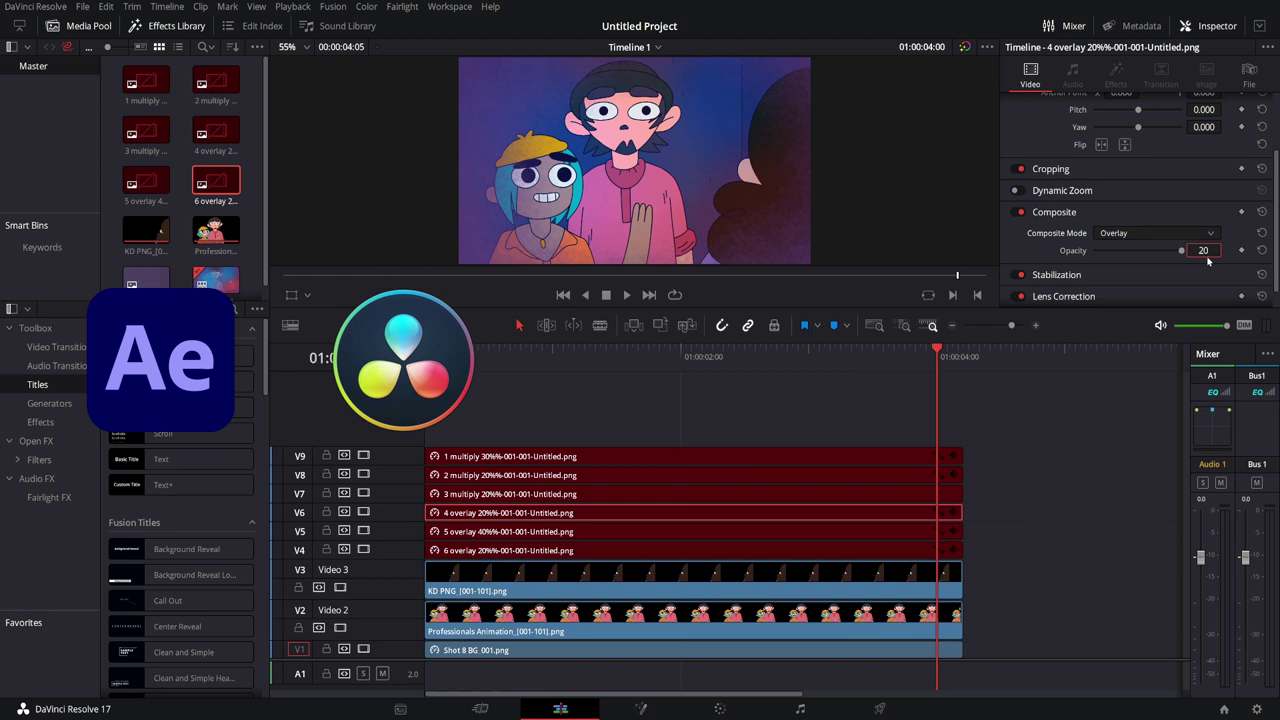
{"action": "key", "text": "Return"}
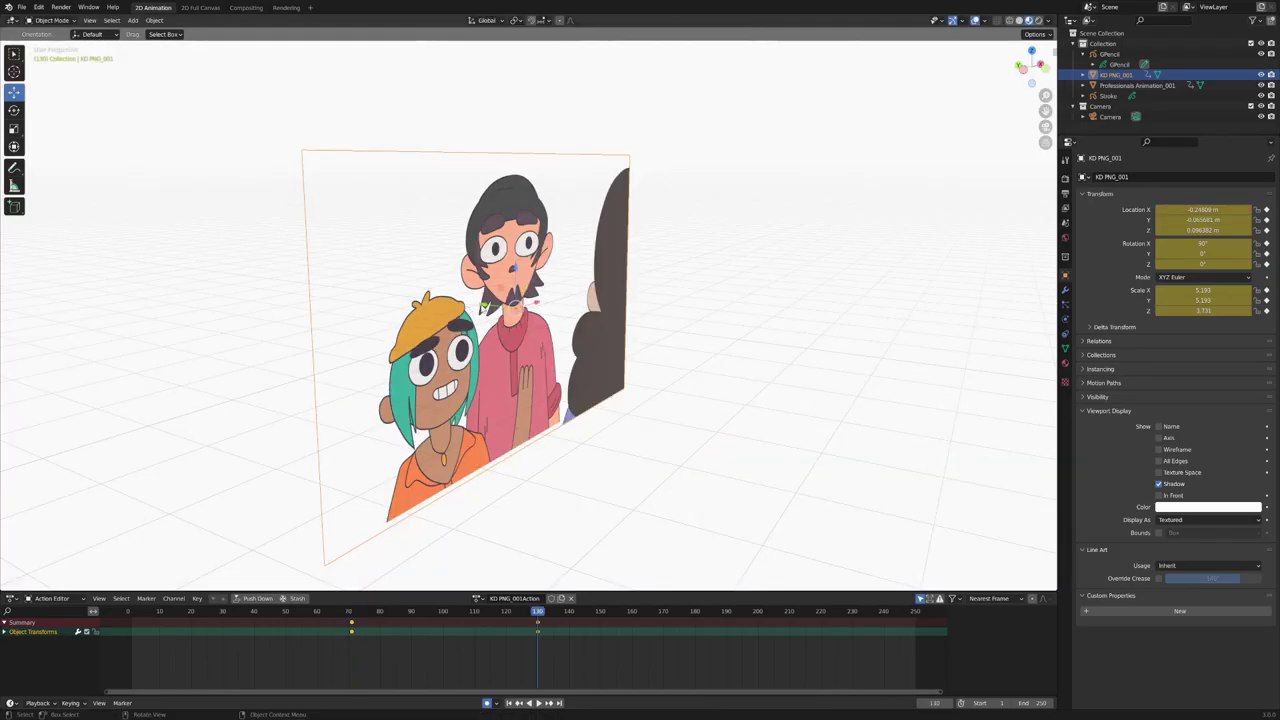
Step: Shift the KD PNG_001 image plane a little along Y and orbit to check its depth
{"action": "key", "text": "g"}
{"action": "key", "text": "y"}
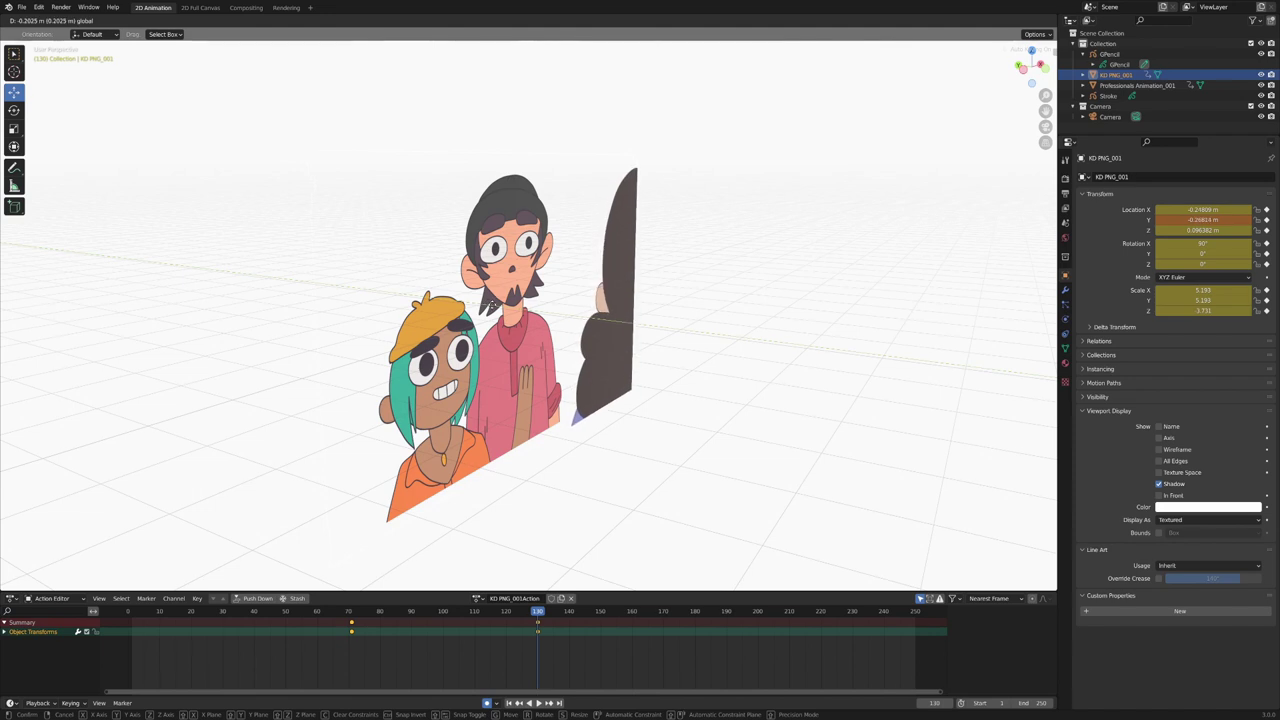
{"action": "left_click", "coordinate": [737, 306]}
{"action": "left_click_drag", "start_coordinate": [737, 306], "coordinate": [700, 300]}
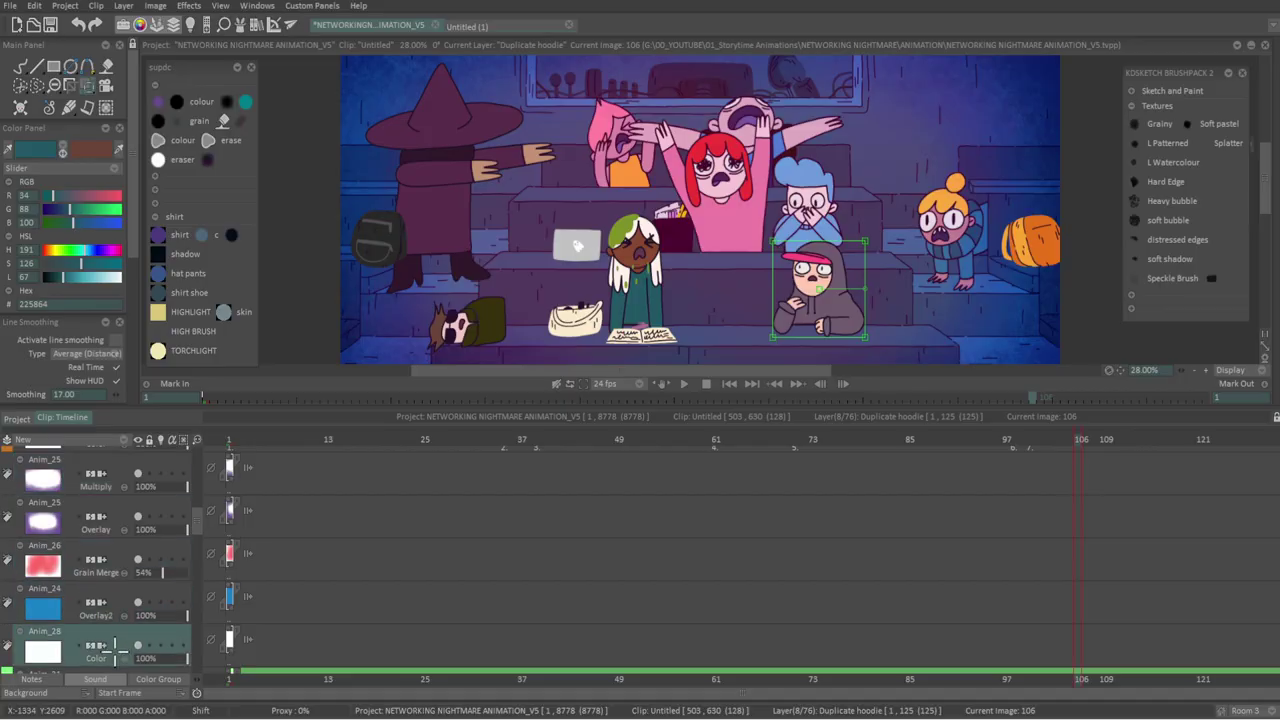
Step: Move the Duplicate hoodie layers above arms over and return to frame 1
{"action": "scroll", "coordinate": [117, 640], "scroll_direction": "down", "scroll_amount": 10}
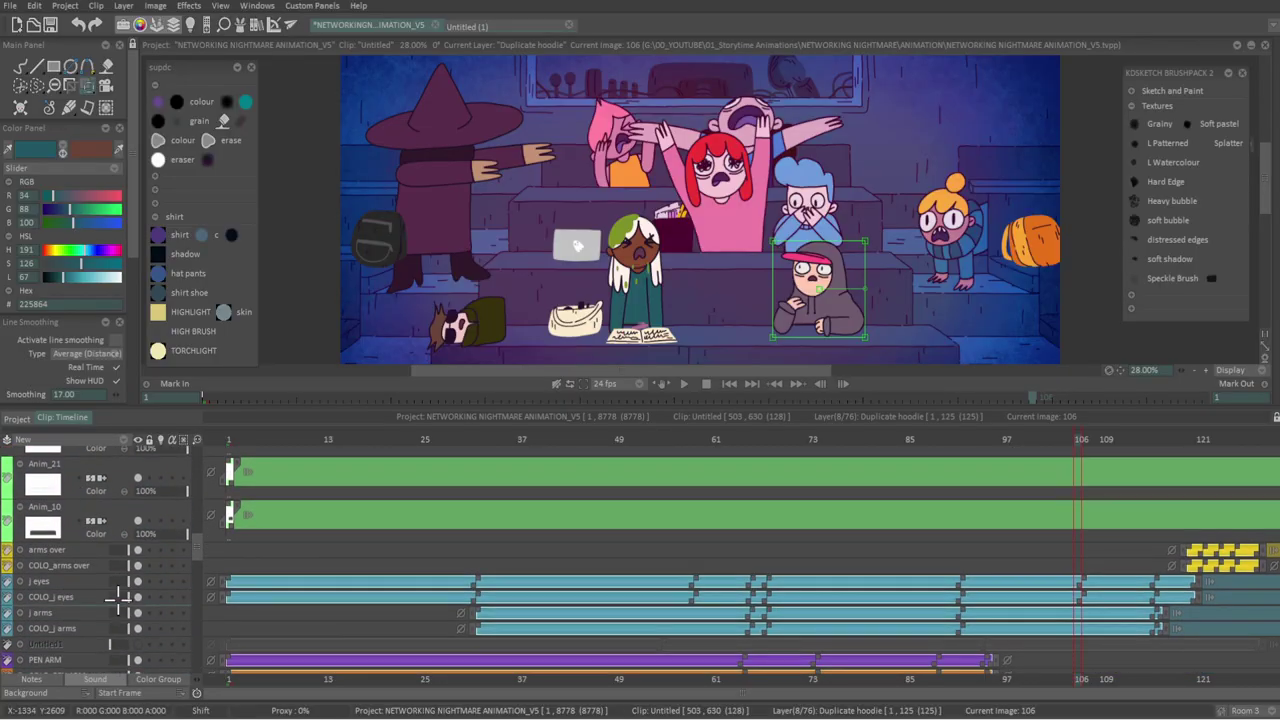
{"action": "left_click_drag", "start_coordinate": [112, 535], "coordinate": [118, 550]}
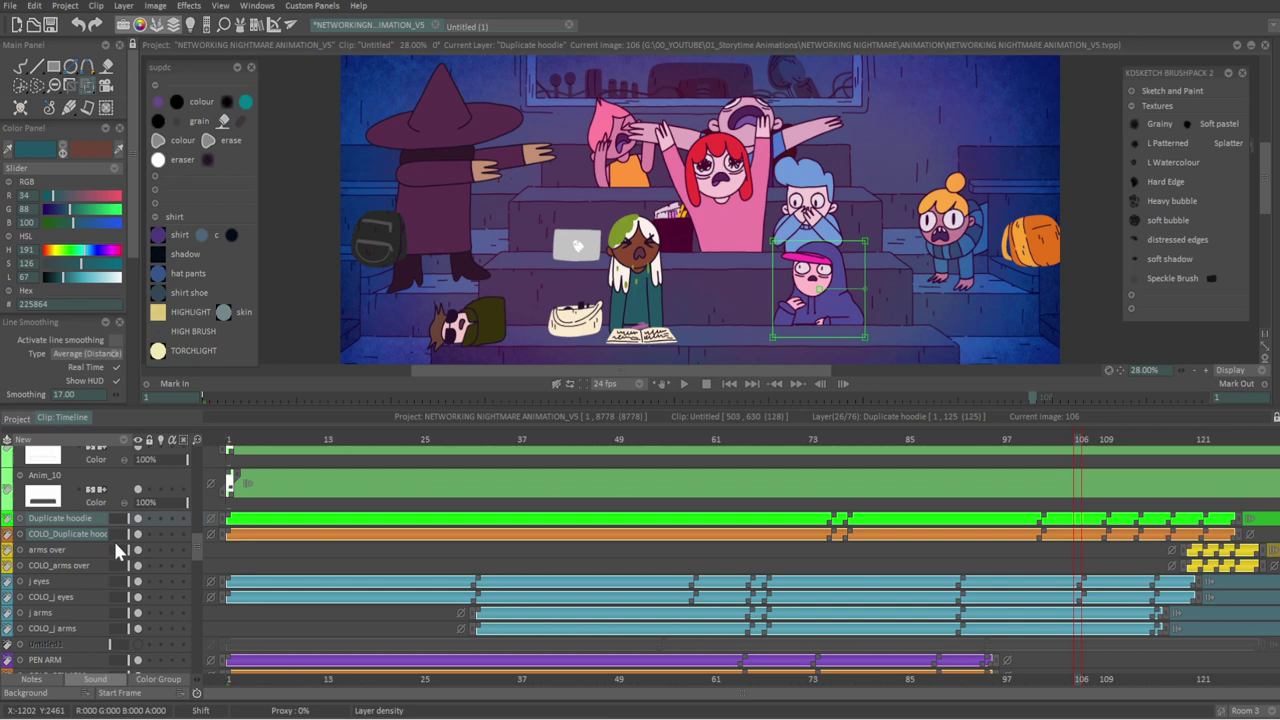
{"action": "mouse_move", "coordinate": [245, 441]}
{"action": "left_mouse_down"}
{"action": "mouse_move", "coordinate": [222, 445]}
{"action": "mouse_move", "coordinate": [394, 450]}
{"action": "mouse_move", "coordinate": [449, 471]}
{"action": "mouse_move", "coordinate": [991, 469]}
{"action": "mouse_move", "coordinate": [1212, 497]}
{"action": "left_mouse_up"}
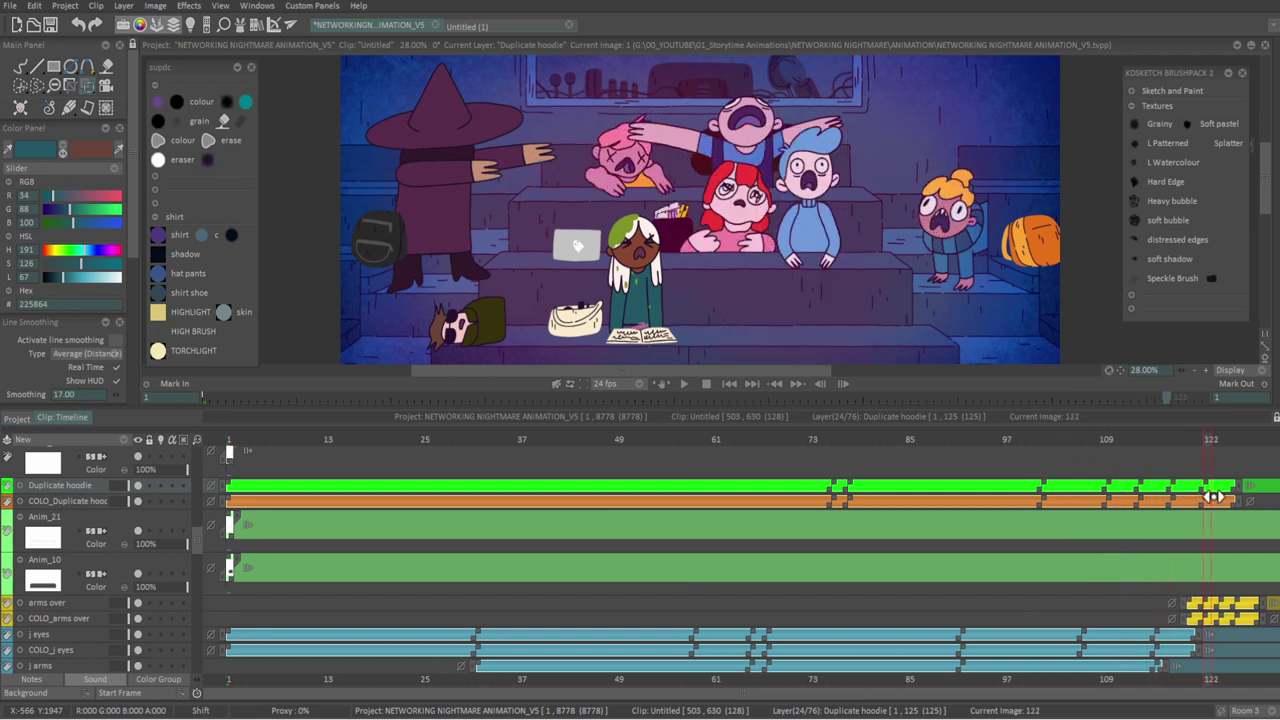
Step: Split the Duplicate witch layers into two pairs and go to frame 98
{"action": "scroll", "coordinate": [125, 530], "scroll_direction": "down", "scroll_amount": 10}
{"action": "left_click", "coordinate": [125, 530]}
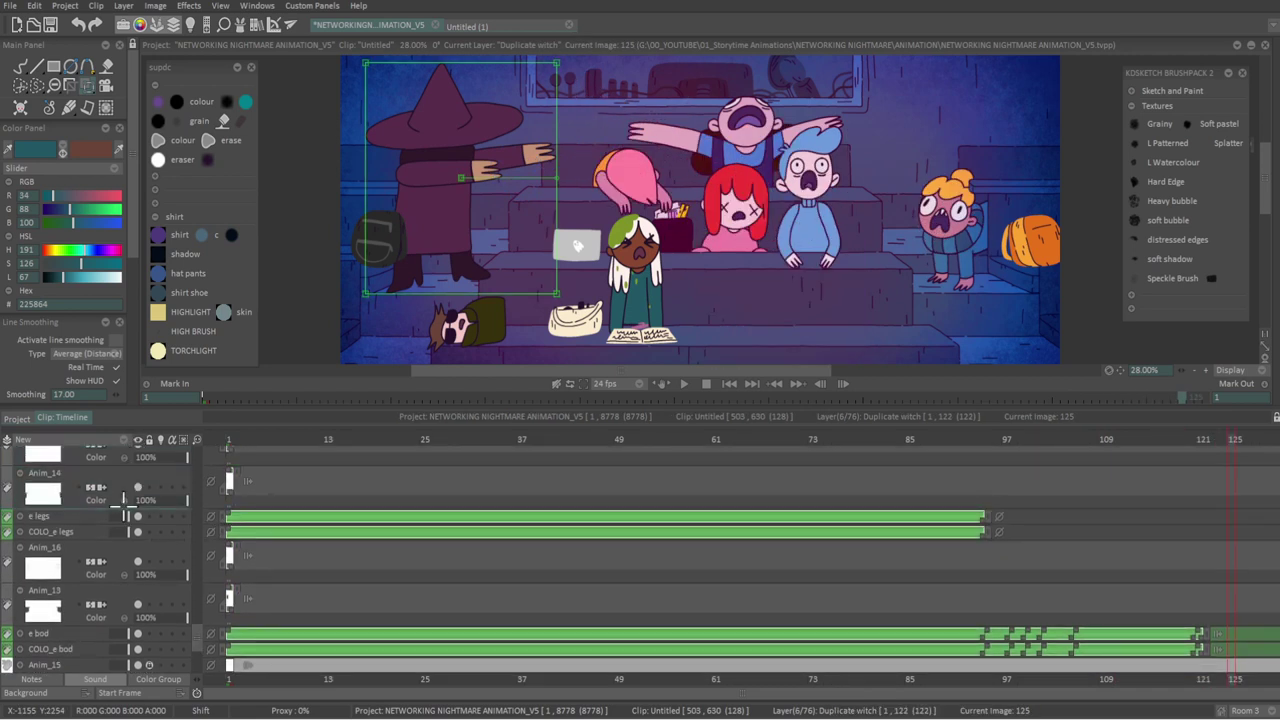
{"action": "key", "text": "ctrl+z"}
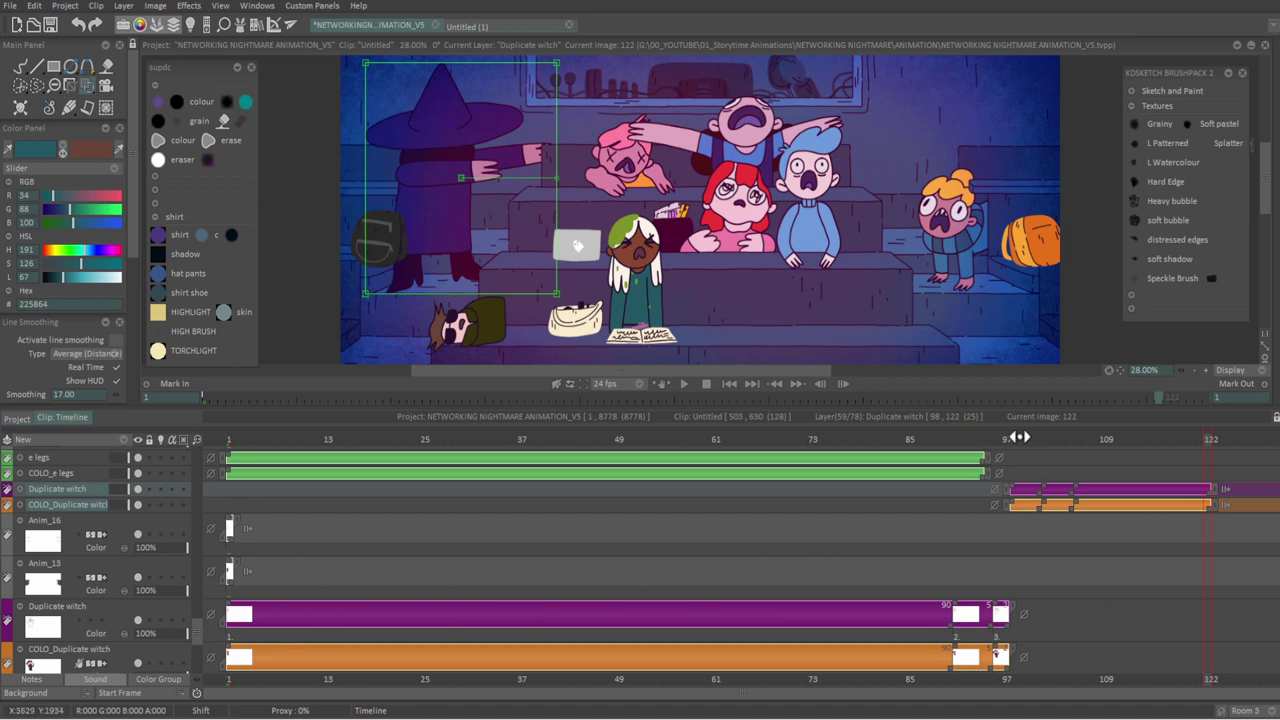
{"action": "left_click_drag", "start_coordinate": [1020, 437], "coordinate": [1183, 440]}
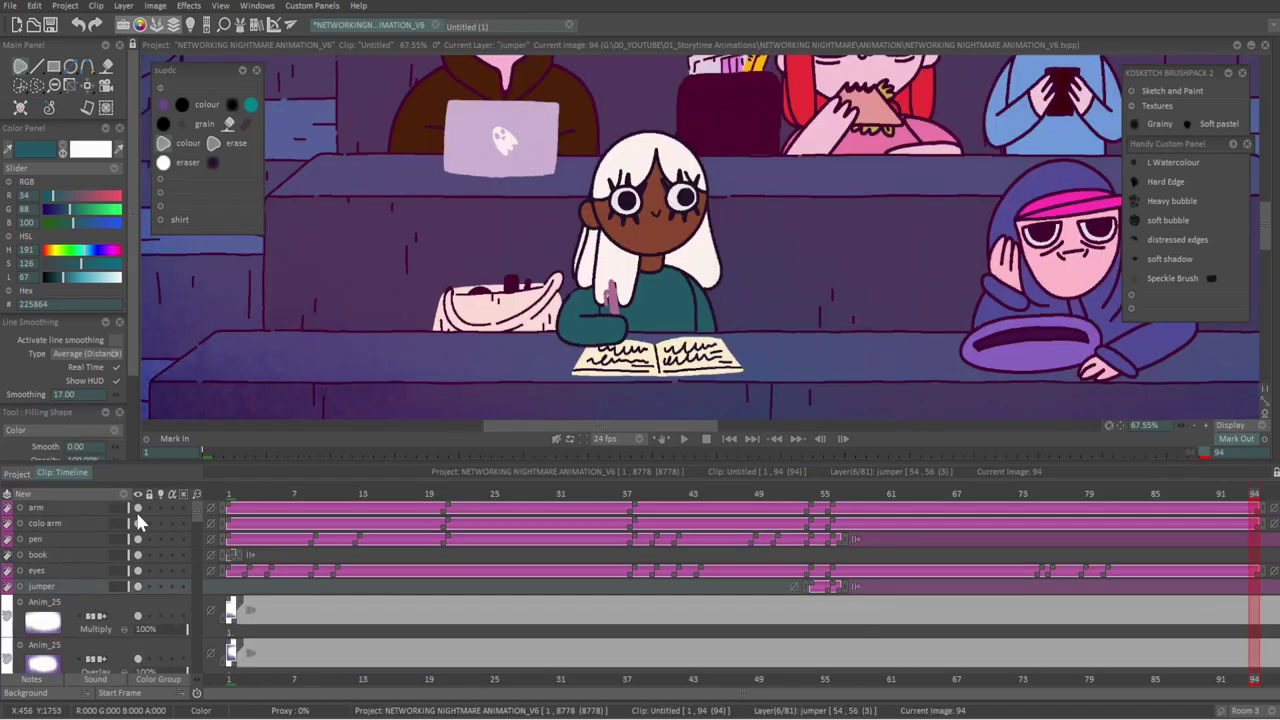
Step: Hide the arm, colo arm, pen, Anim_21, Anim_10 and book layers
{"action": "left_click", "coordinate": [138, 508]}
{"action": "left_click", "coordinate": [138, 524]}
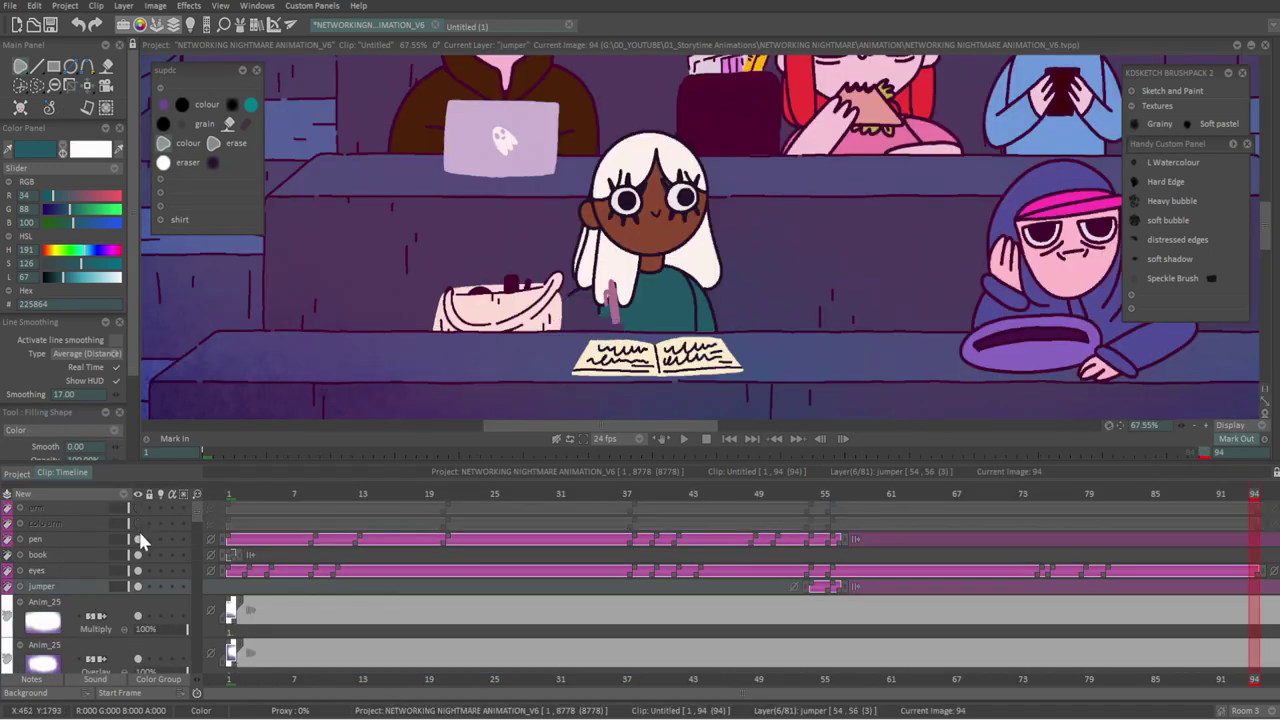
{"action": "left_click", "coordinate": [138, 539]}
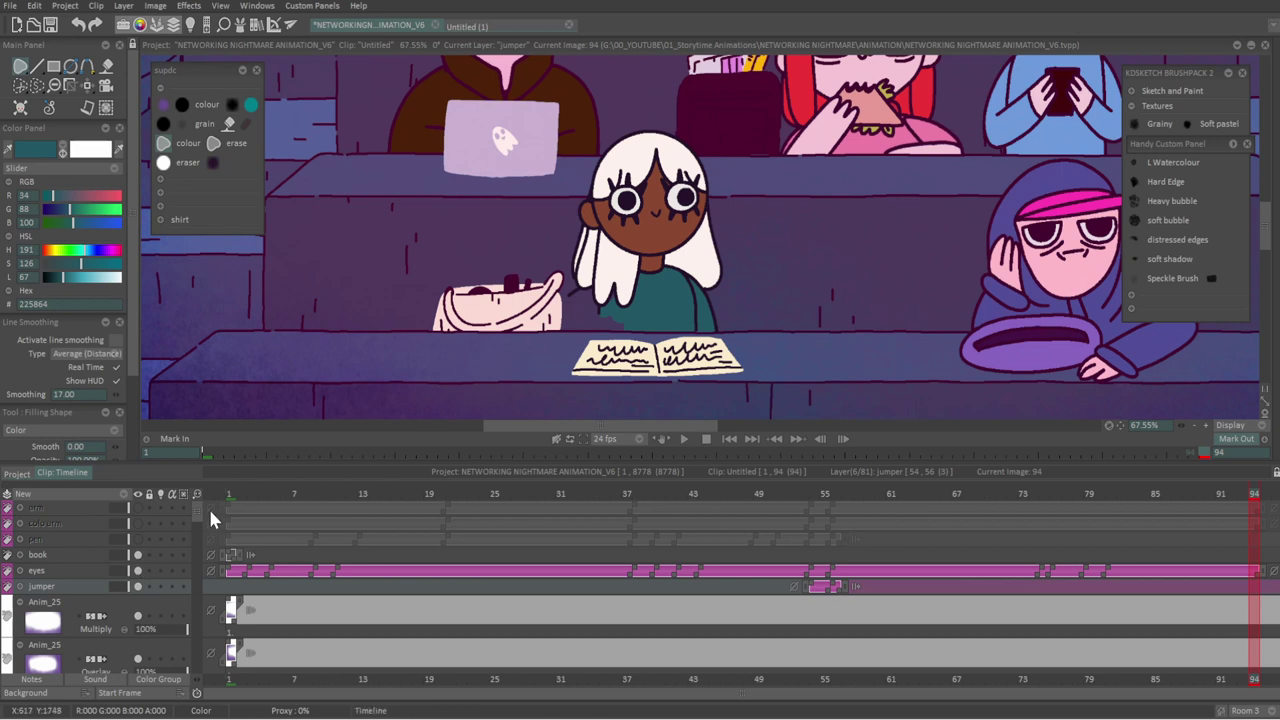
{"action": "scroll", "coordinate": [205, 540], "scroll_direction": "down", "scroll_amount": 10}
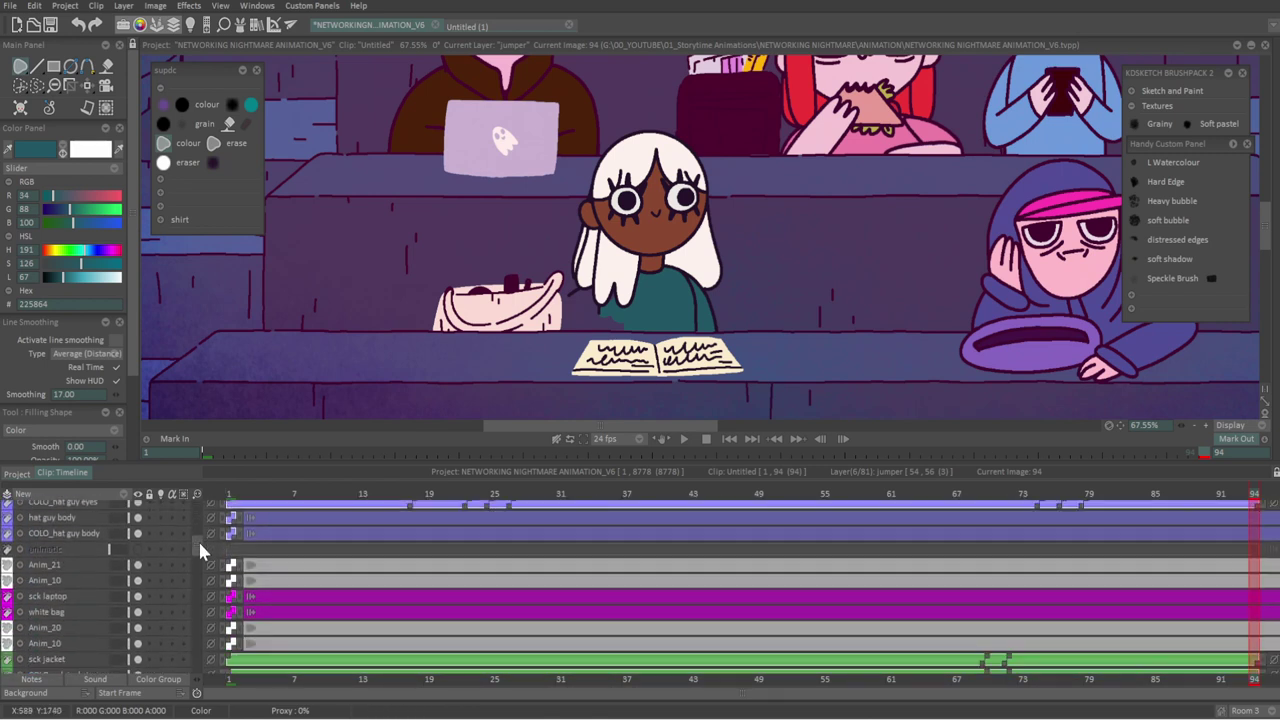
{"action": "left_click", "coordinate": [138, 565]}
{"action": "left_click", "coordinate": [138, 582]}
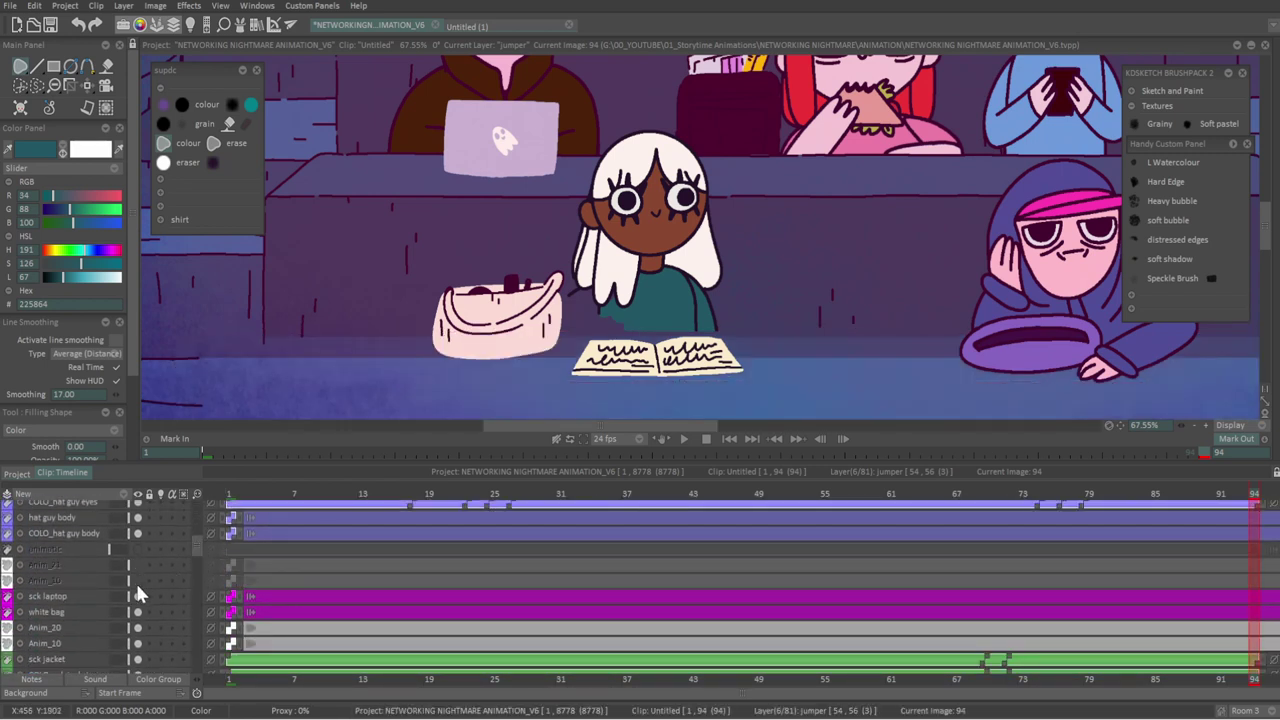
{"action": "scroll", "coordinate": [200, 540], "scroll_direction": "up", "scroll_amount": 10}
{"action": "scroll", "coordinate": [200, 518], "scroll_direction": "up", "scroll_amount": 2}
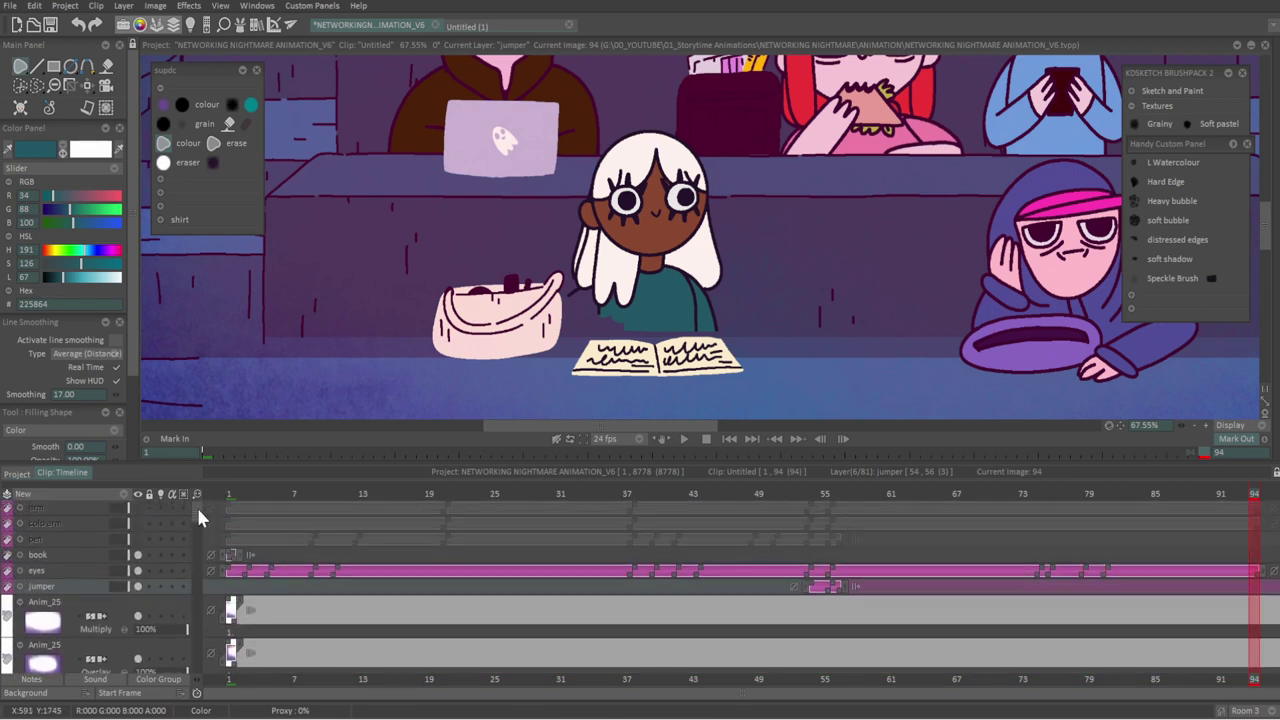
{"action": "left_click", "coordinate": [138, 556]}
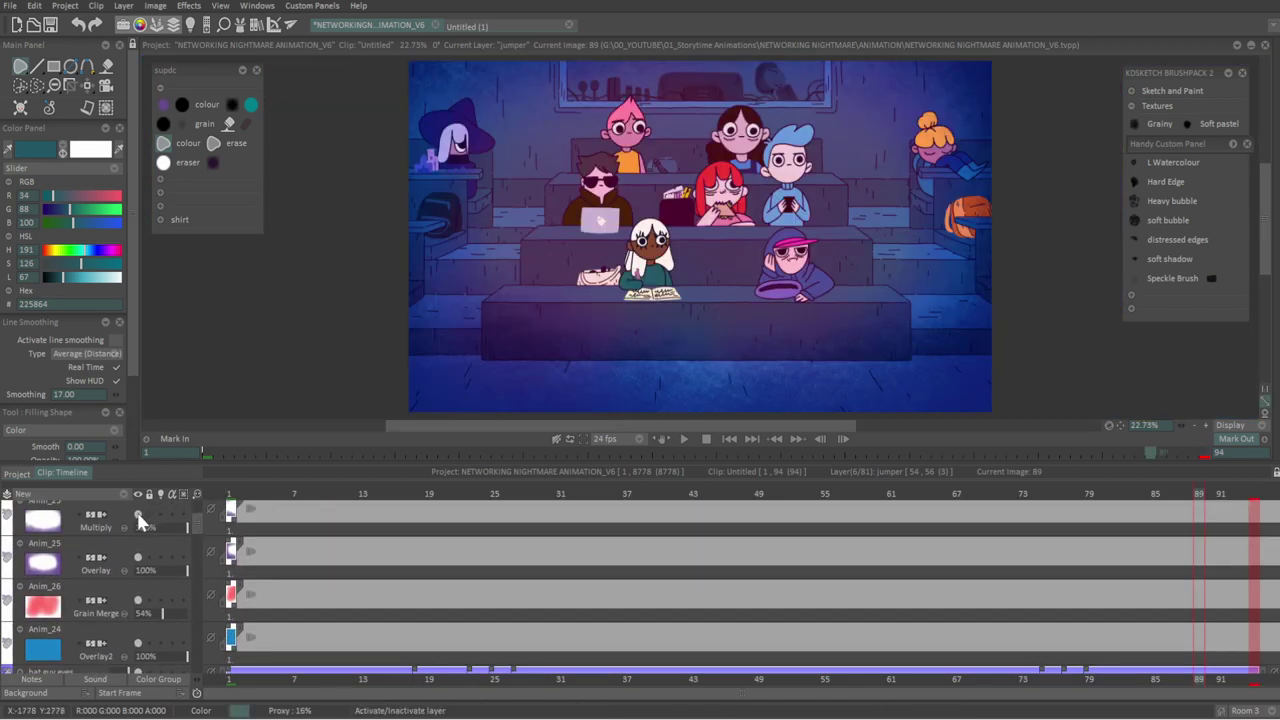
Step: Toggle the Multiply, Anim_25 Overlay, Anim_26 Grain Merge and Anim_24 Overlay2 layers off, then back on
{"action": "left_click", "coordinate": [138, 515]}
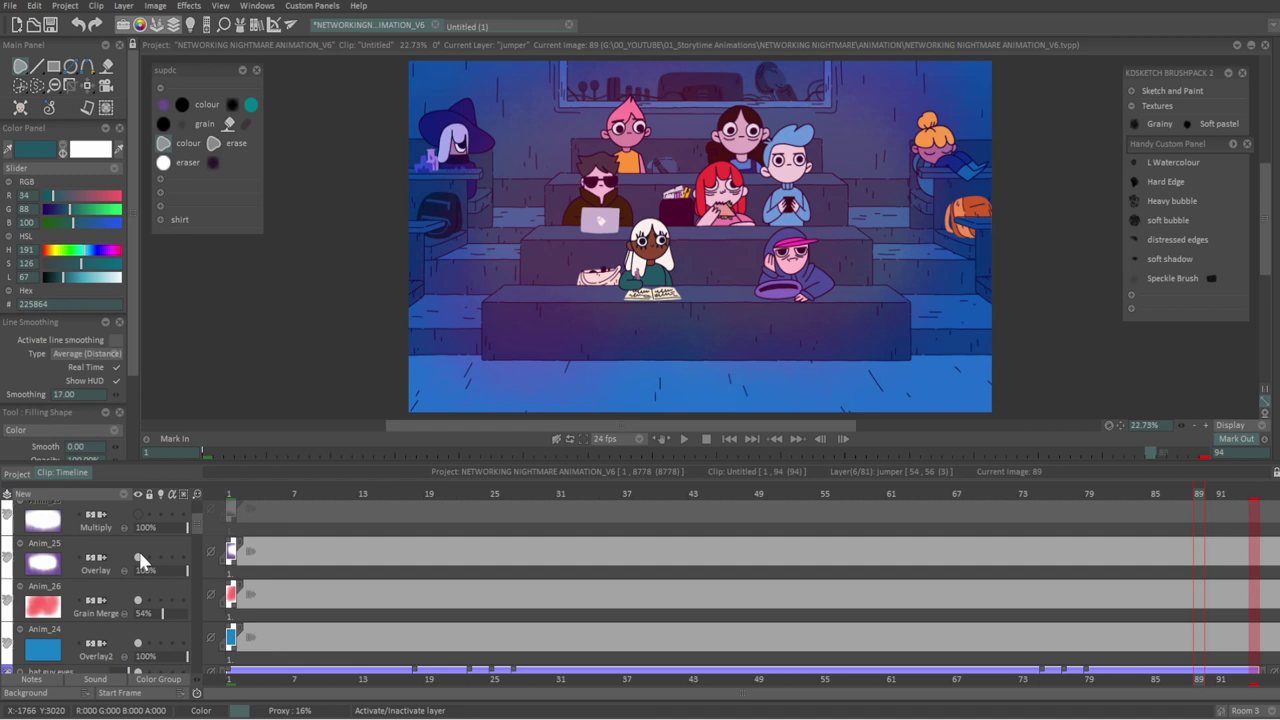
{"action": "left_click", "coordinate": [138, 558]}
{"action": "left_click", "coordinate": [138, 601]}
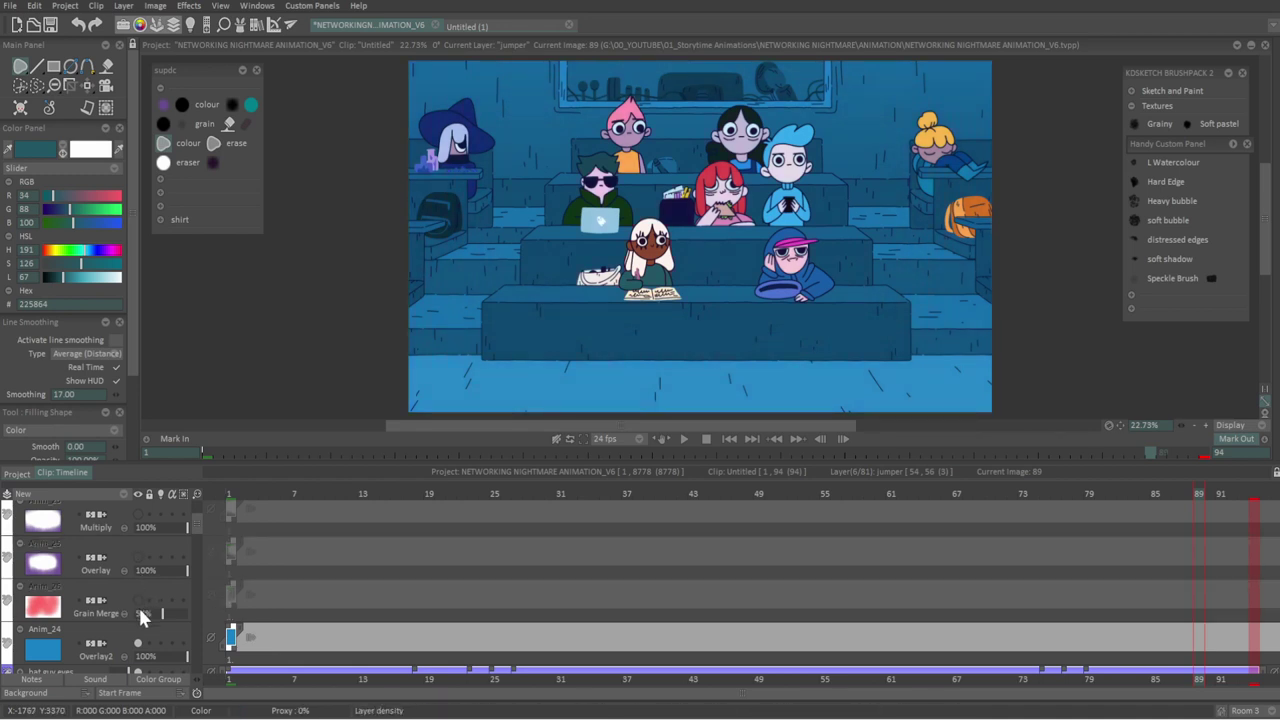
{"action": "left_click", "coordinate": [138, 644]}
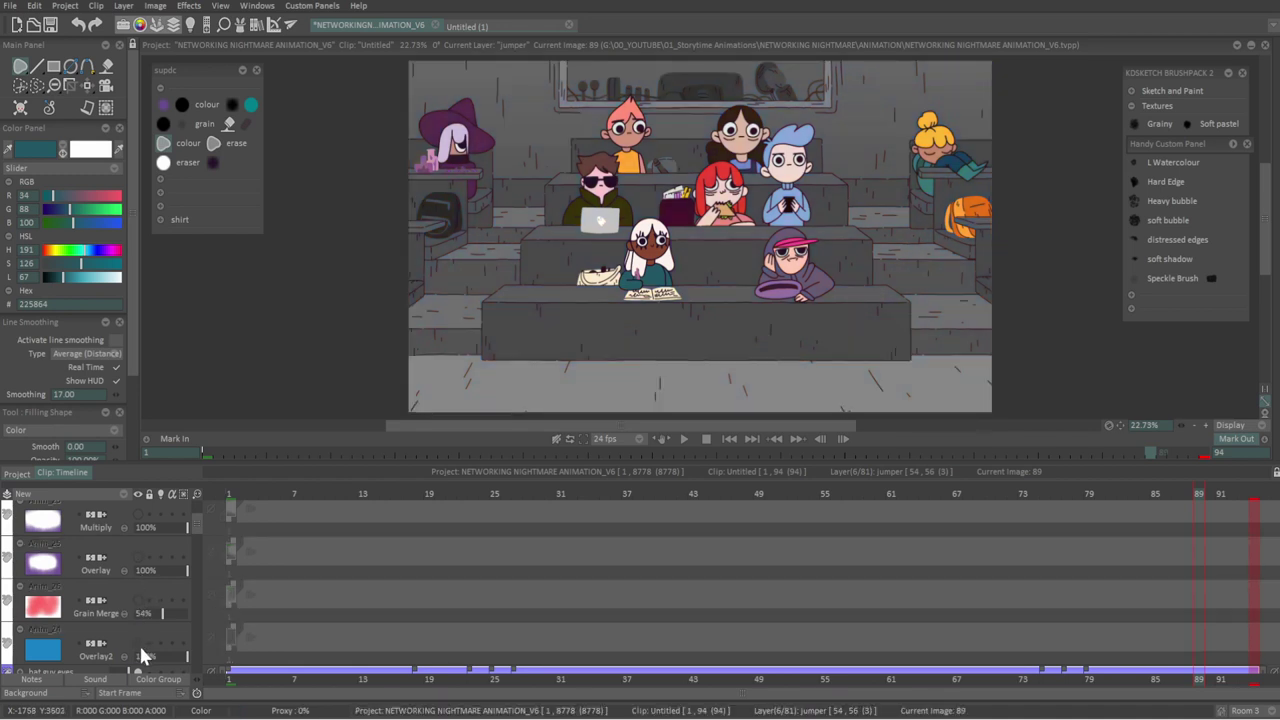
{"action": "left_click", "coordinate": [138, 644]}
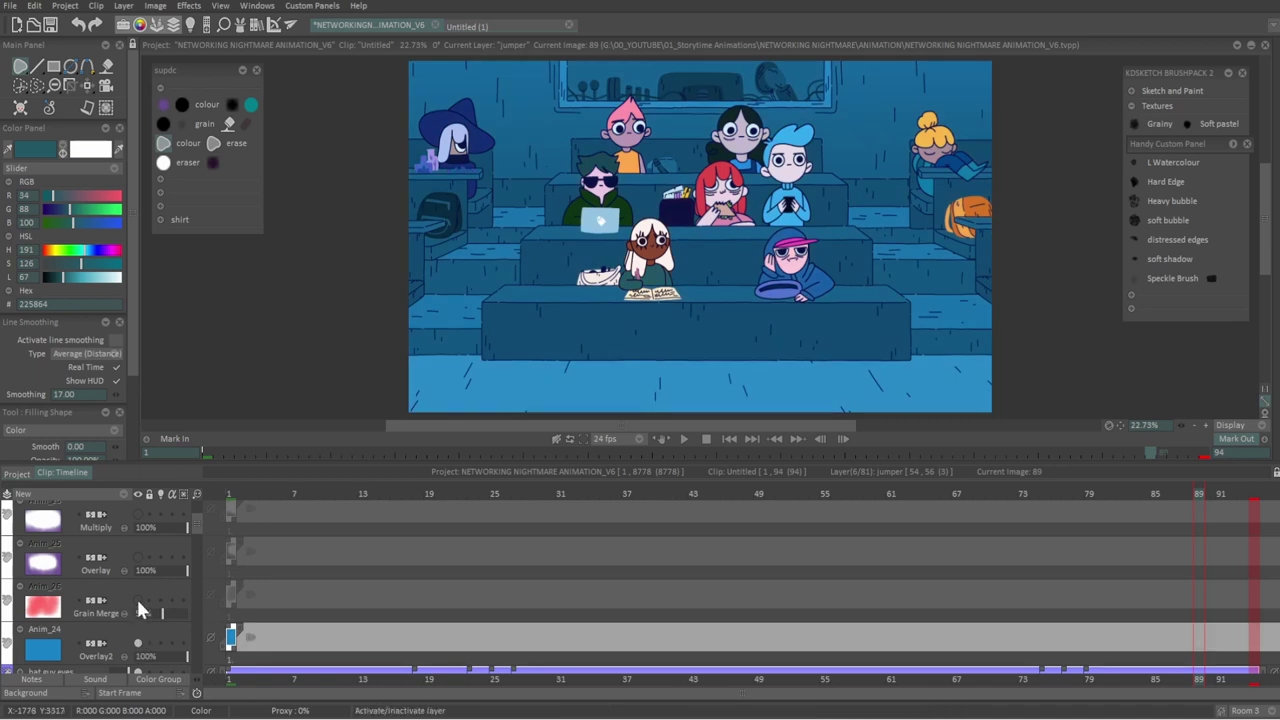
{"action": "left_click", "coordinate": [138, 603]}
{"action": "left_click", "coordinate": [139, 555]}
{"action": "left_click", "coordinate": [138, 515]}
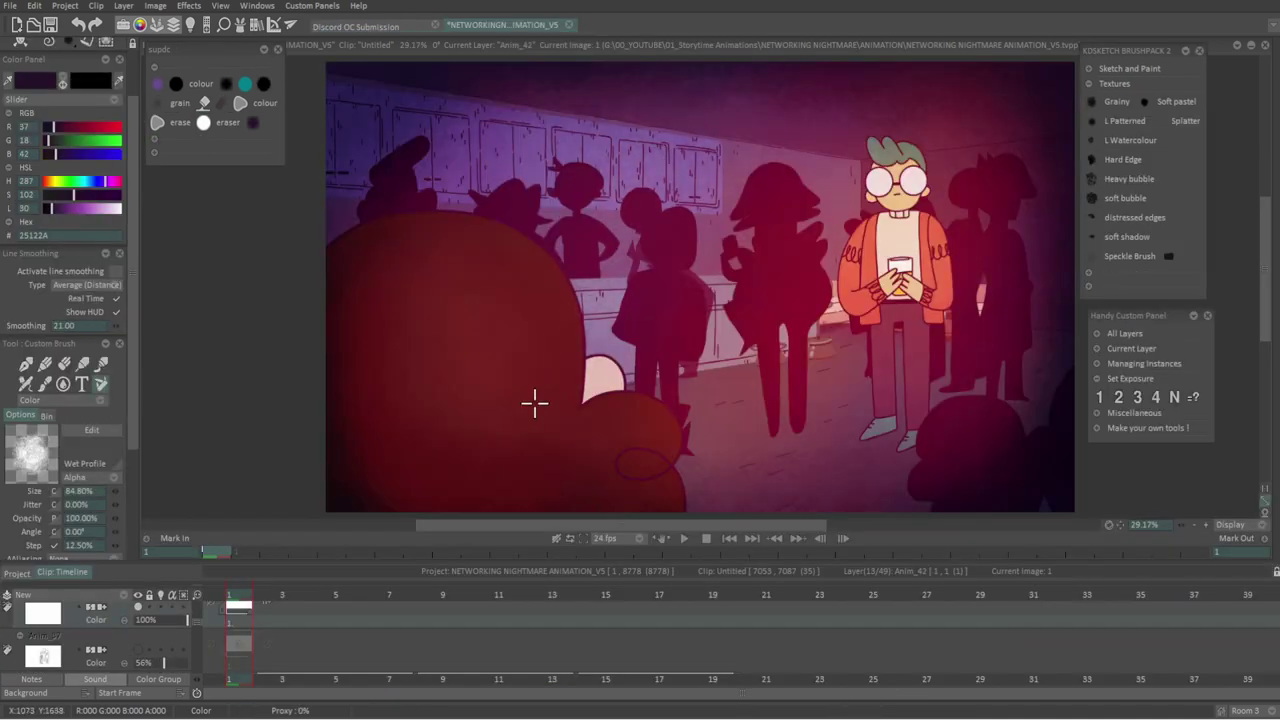
Step: Paint dark purple shading over the background crowd and play the shot to check it
{"action": "mouse_move", "coordinate": [535, 403]}
{"action": "left_mouse_down"}
{"action": "mouse_move", "coordinate": [890, 12]}
{"action": "mouse_move", "coordinate": [434, 444]}
{"action": "mouse_move", "coordinate": [772, 44]}
{"action": "mouse_move", "coordinate": [438, 338]}
{"action": "mouse_move", "coordinate": [568, 143]}
{"action": "mouse_move", "coordinate": [351, 315]}
{"action": "mouse_move", "coordinate": [439, 159]}
{"action": "mouse_move", "coordinate": [394, 155]}
{"action": "mouse_move", "coordinate": [309, 181]}
{"action": "left_mouse_up"}
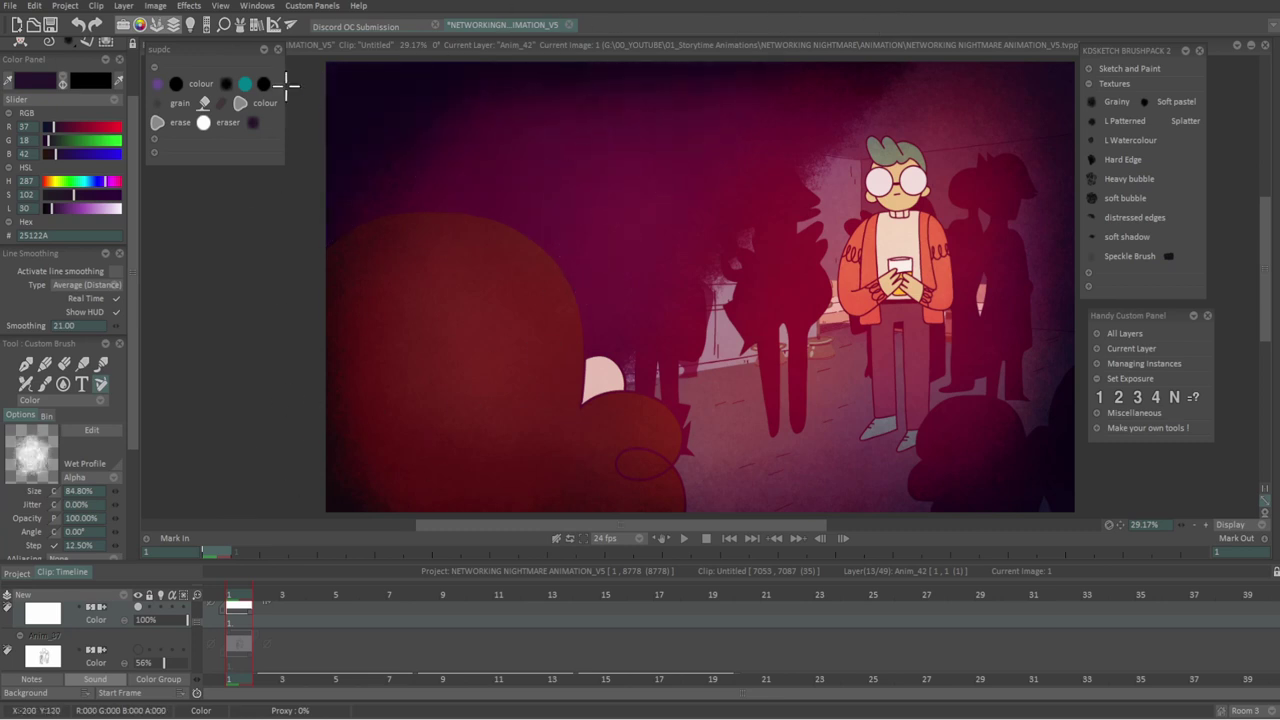
{"action": "scroll", "coordinate": [126, 630], "scroll_direction": "down", "scroll_amount": 4}
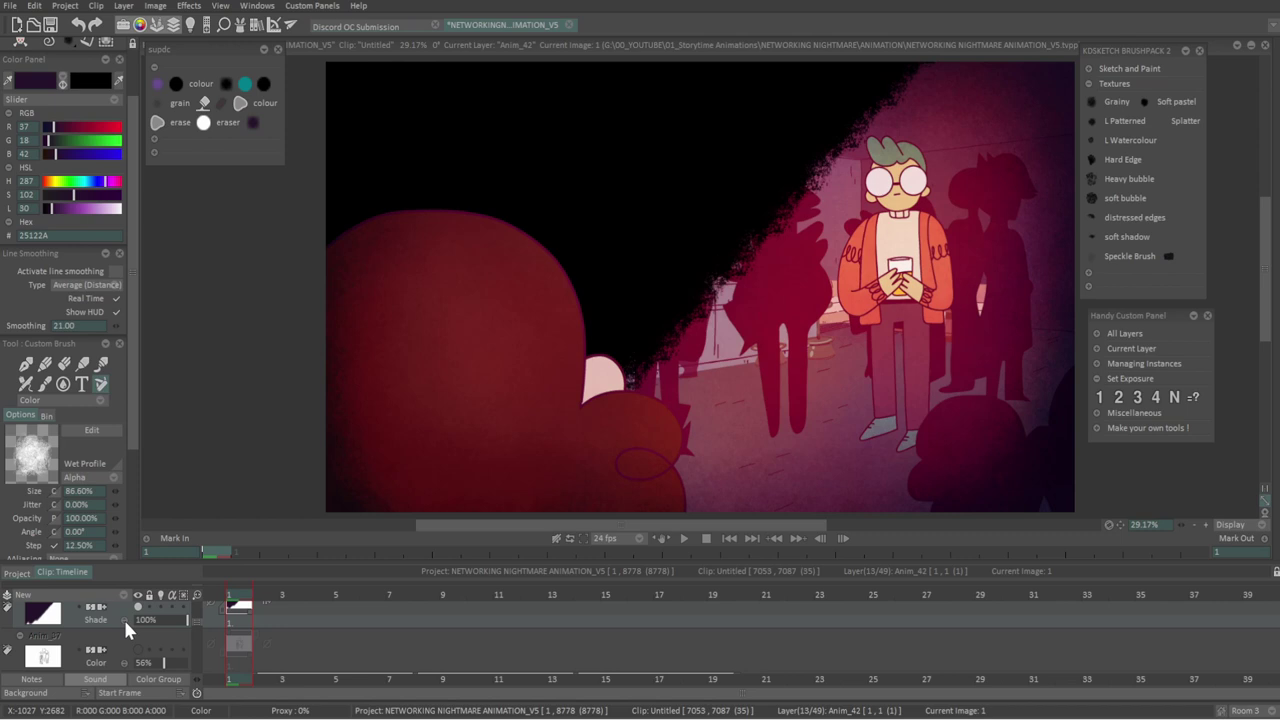
{"action": "scroll", "coordinate": [126, 628], "scroll_direction": "down", "scroll_amount": 2}
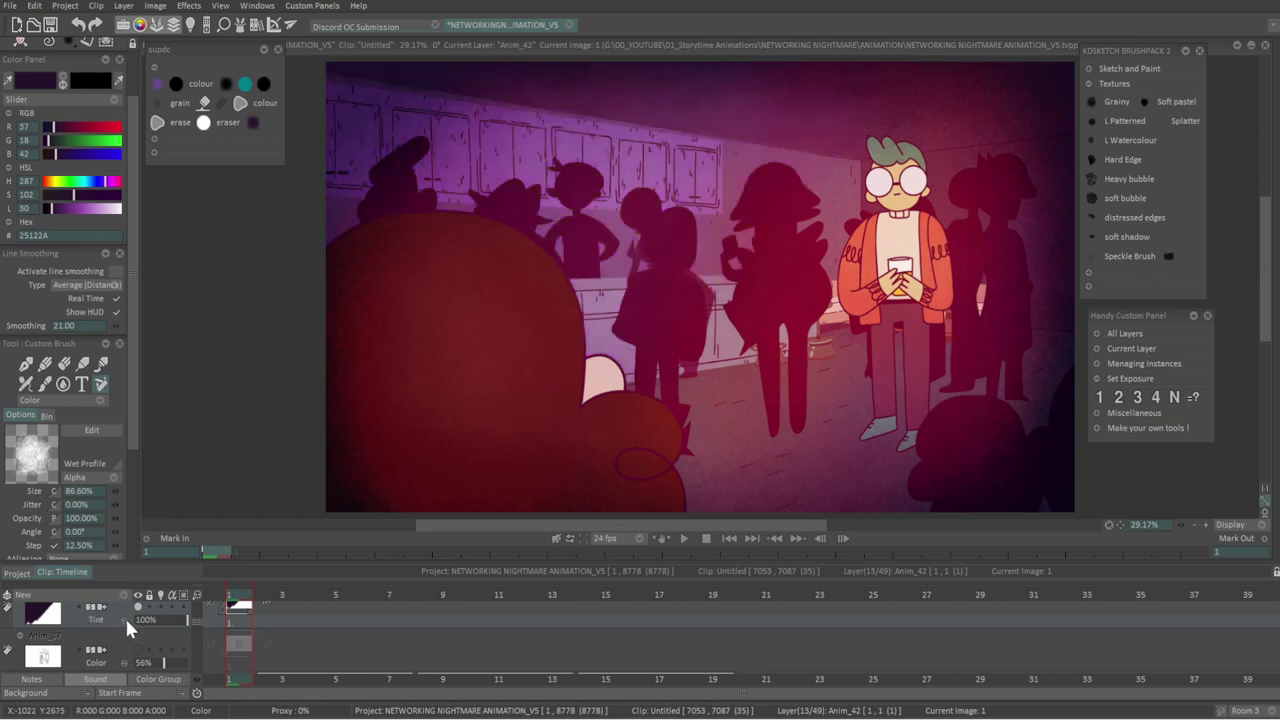
{"action": "left_click", "coordinate": [684, 538]}
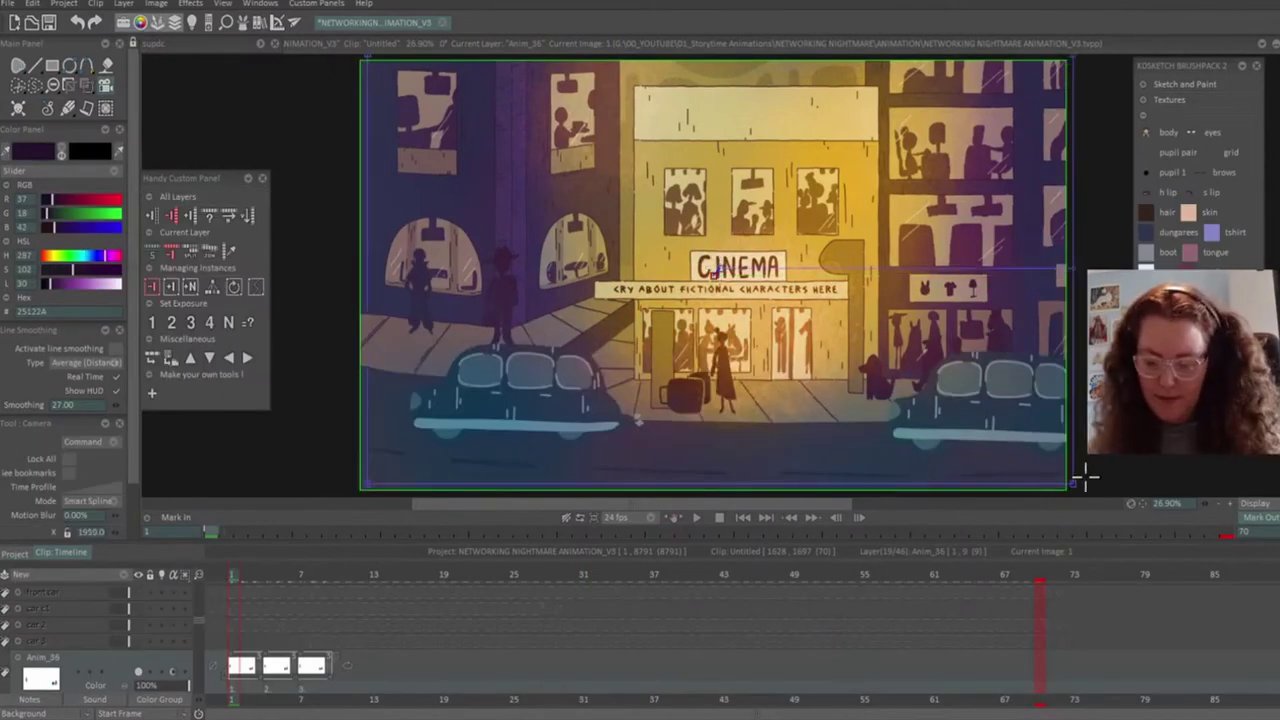
Step: Pull the camera frame's corner inward for a push-in and play back the move
{"action": "left_click_drag", "start_coordinate": [1085, 478], "coordinate": [1052, 472]}
{"action": "left_click", "coordinate": [697, 517]}
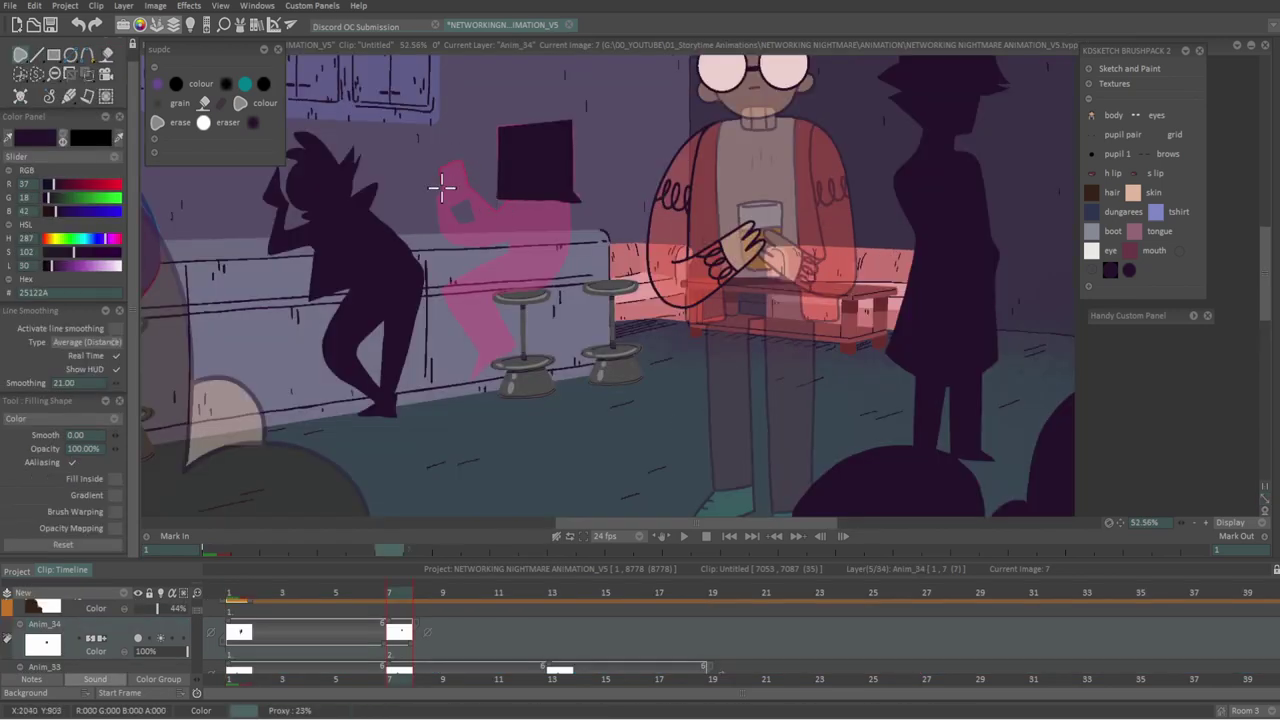
Step: Fill the sketched figure dark purple on frames 7 and 13, then play the silhouettes back
{"action": "mouse_move", "coordinate": [466, 222]}
{"action": "left_mouse_down"}
{"action": "mouse_move", "coordinate": [513, 244]}
{"action": "mouse_move", "coordinate": [568, 203]}
{"action": "mouse_move", "coordinate": [503, 292]}
{"action": "mouse_move", "coordinate": [495, 360]}
{"action": "mouse_move", "coordinate": [443, 295]}
{"action": "mouse_move", "coordinate": [524, 233]}
{"action": "mouse_move", "coordinate": [510, 254]}
{"action": "mouse_move", "coordinate": [515, 173]}
{"action": "left_mouse_up"}
{"action": "key", "text": "Right"}
{"action": "scroll", "coordinate": [592, 190], "scroll_direction": "up", "scroll_amount": 3}
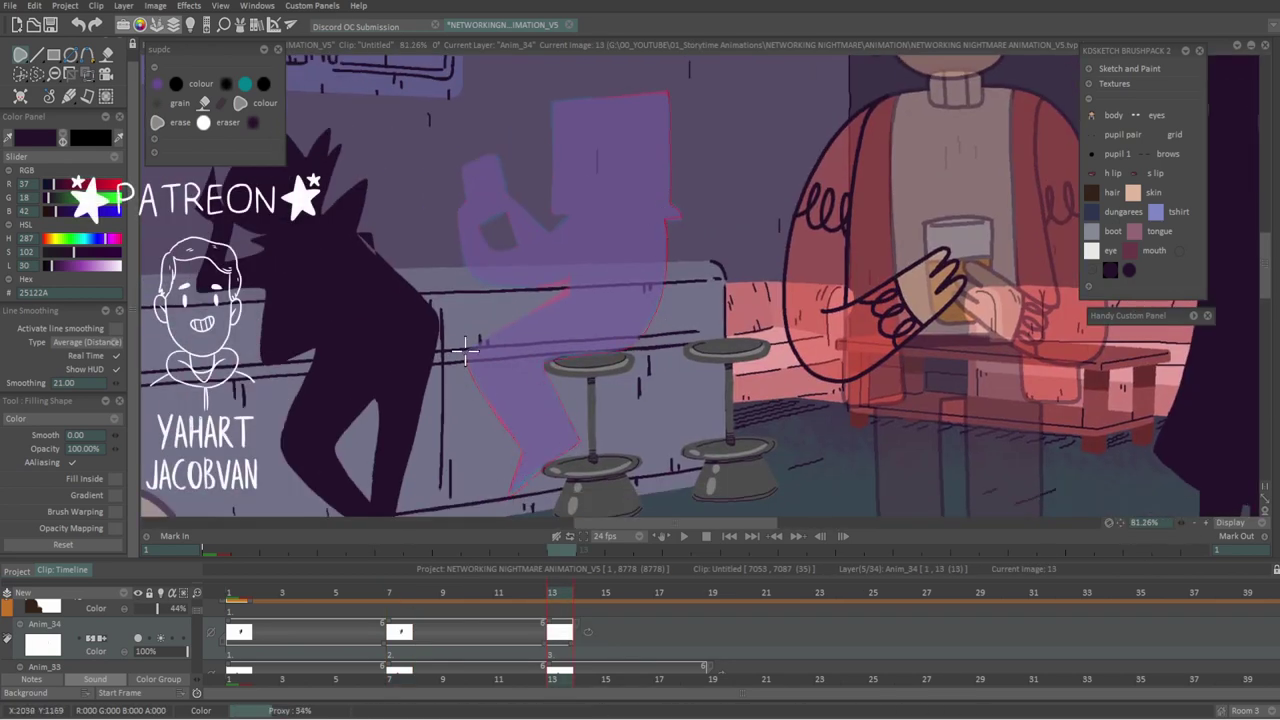
{"action": "mouse_move", "coordinate": [585, 96]}
{"action": "left_mouse_down"}
{"action": "mouse_move", "coordinate": [483, 172]}
{"action": "mouse_move", "coordinate": [491, 217]}
{"action": "left_mouse_up"}
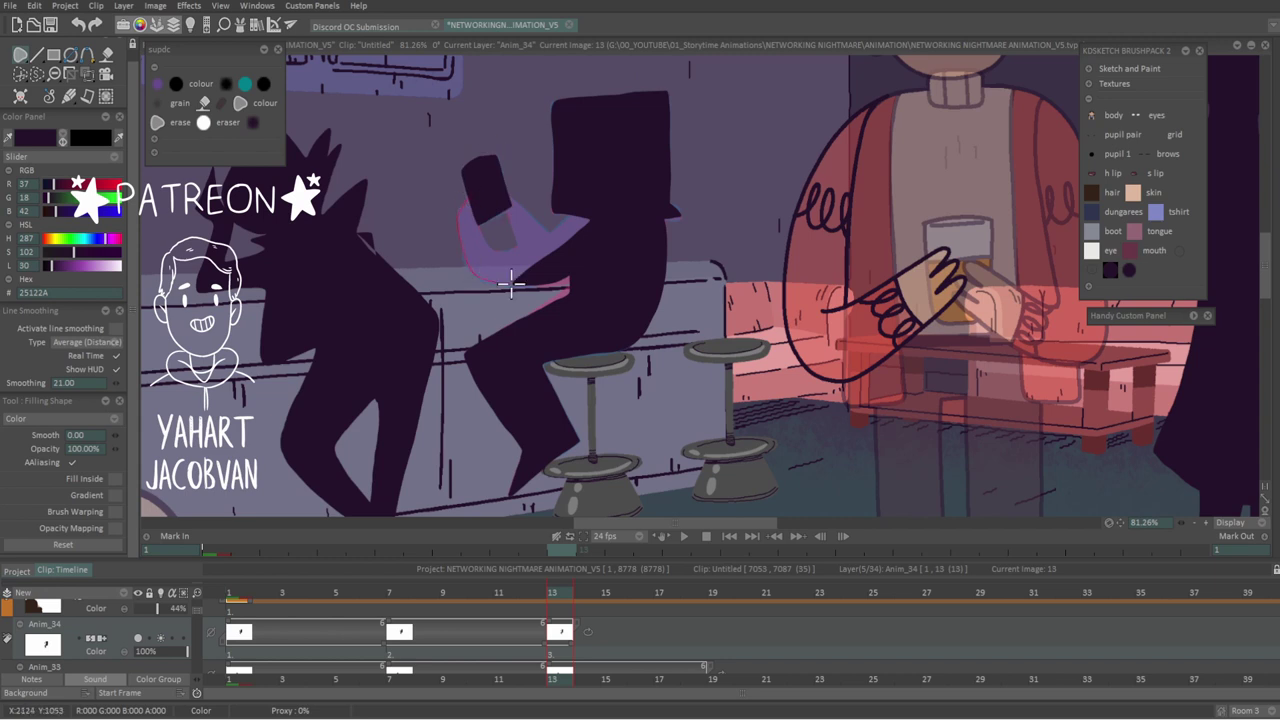
{"action": "left_click", "coordinate": [515, 243]}
{"action": "scroll", "coordinate": [515, 243], "scroll_direction": "down", "scroll_amount": 5}
{"action": "left_click", "coordinate": [683, 536]}
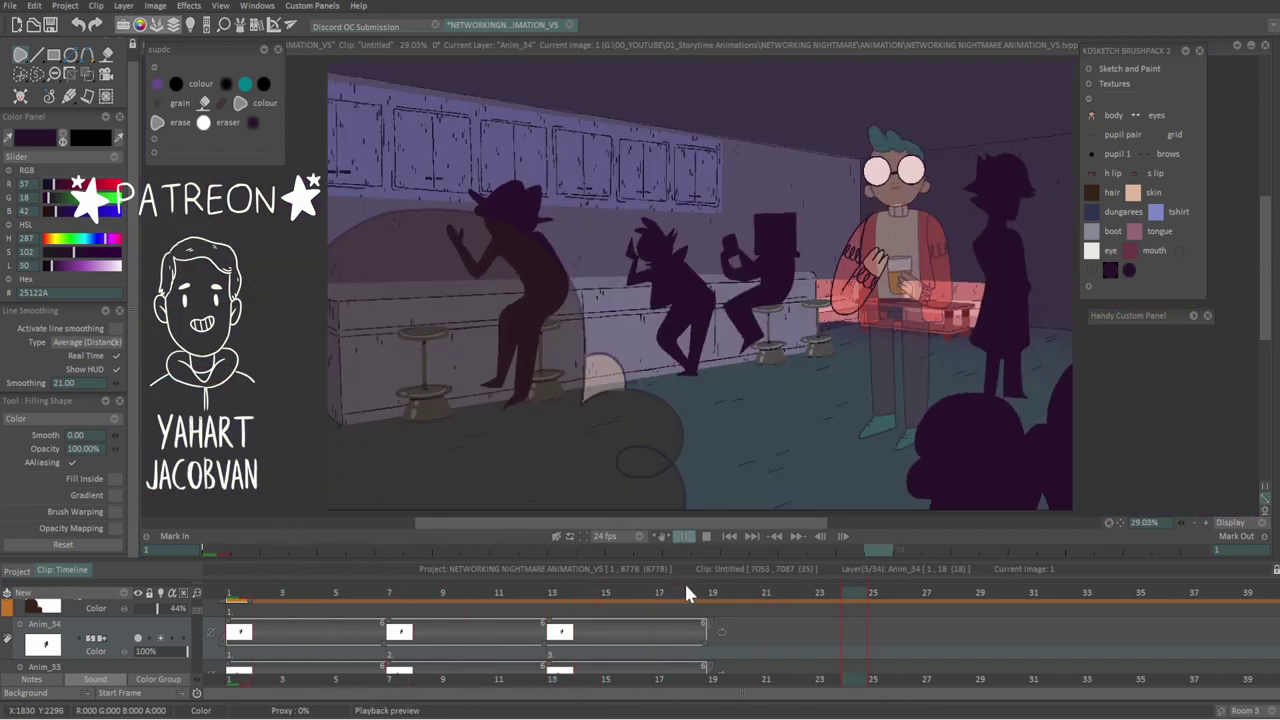